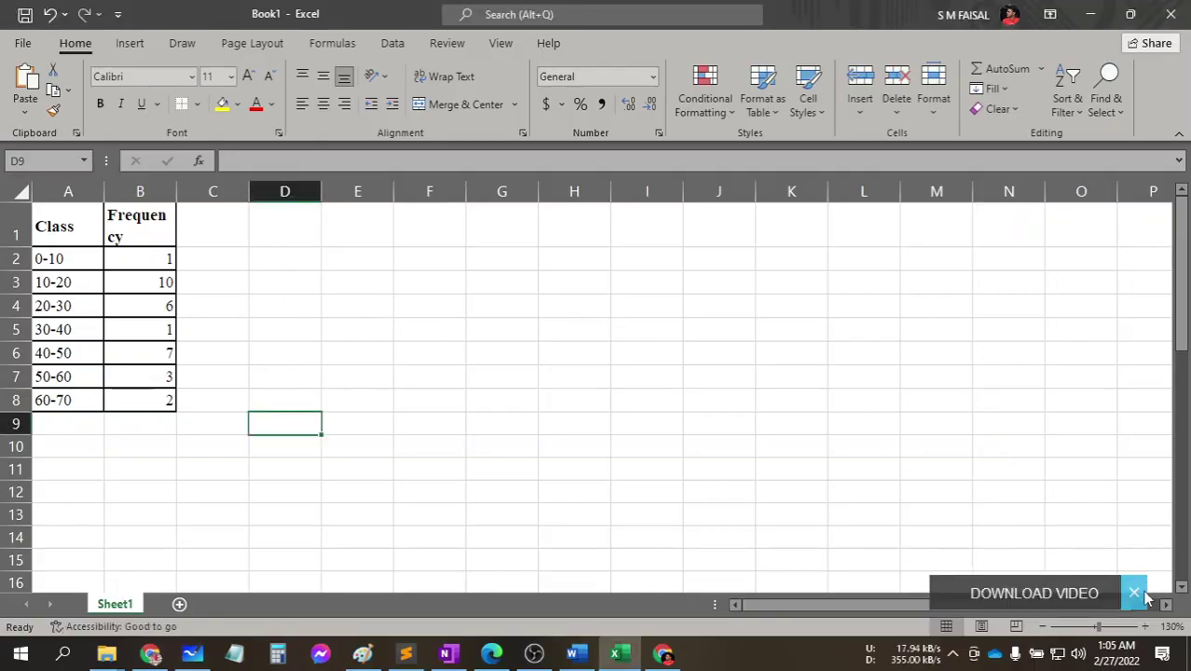
Select the seven frequency values in column B, B2 to B8.
left_click(364, 298)
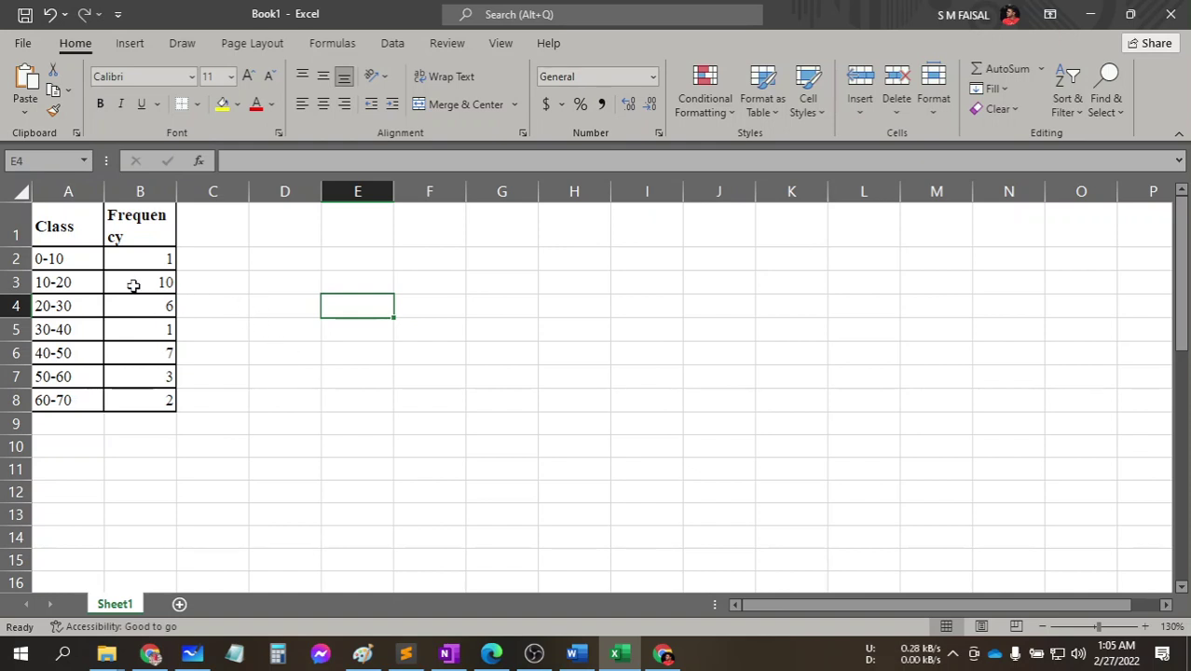
mouse_move(53, 227)
left_mouse_down()
mouse_move(124, 337)
mouse_move(133, 399)
left_mouse_up()
left_click(291, 276)
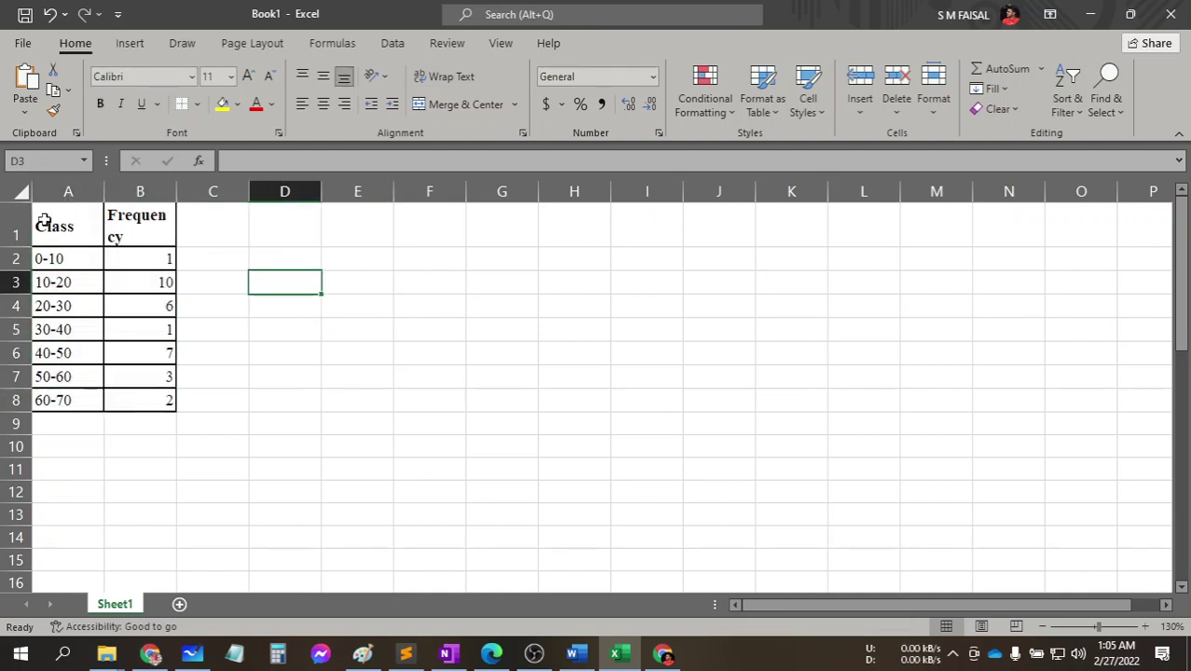
mouse_move(54, 220)
left_mouse_down()
mouse_move(149, 334)
mouse_move(172, 396)
left_mouse_up()
left_click(384, 303)
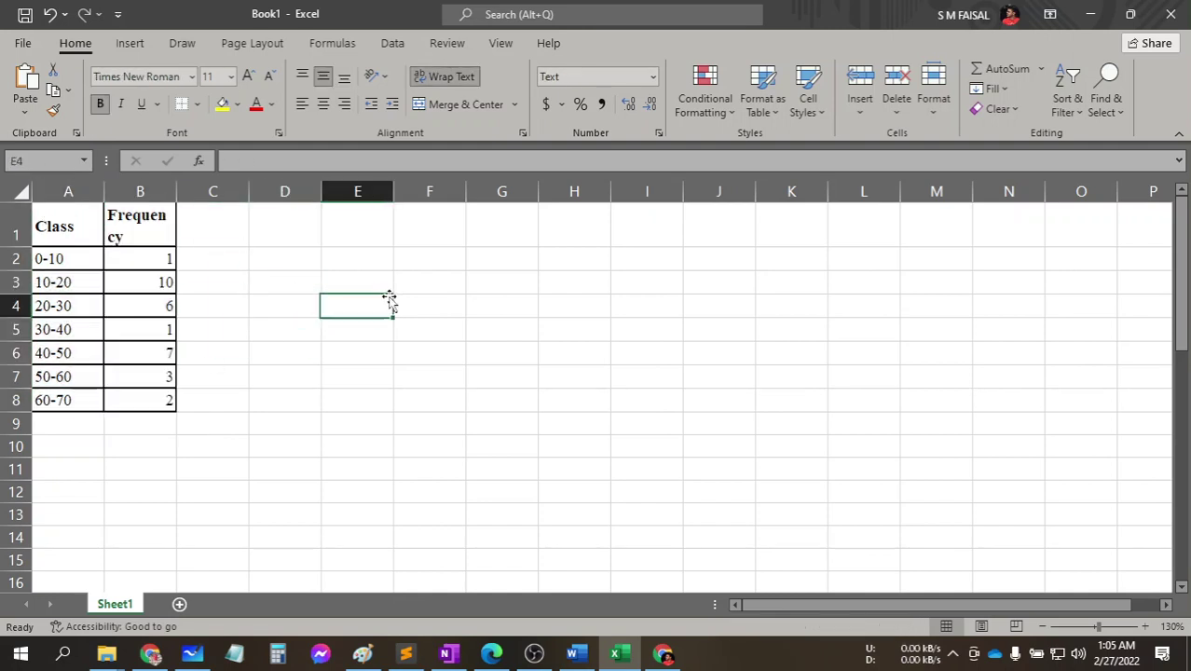
left_click_drag(152, 257, 167, 398)
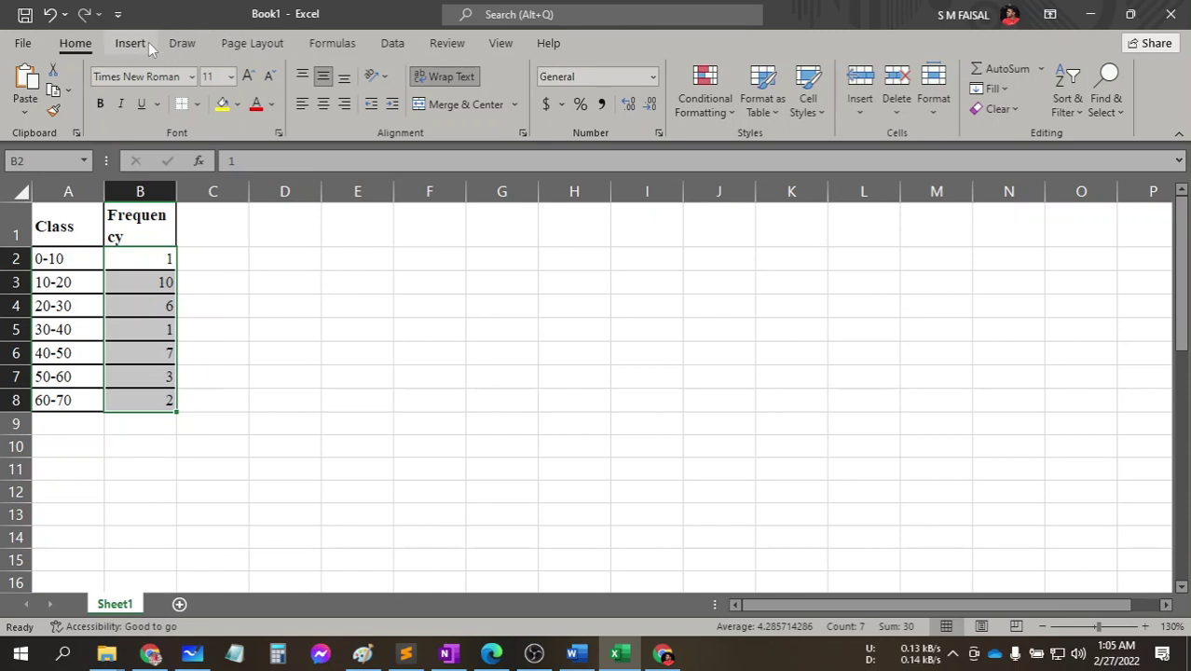
Insert a Line with Markers chart from the frequency range B2:B8.
left_click(132, 263)
left_click_drag(131, 262, 152, 400)
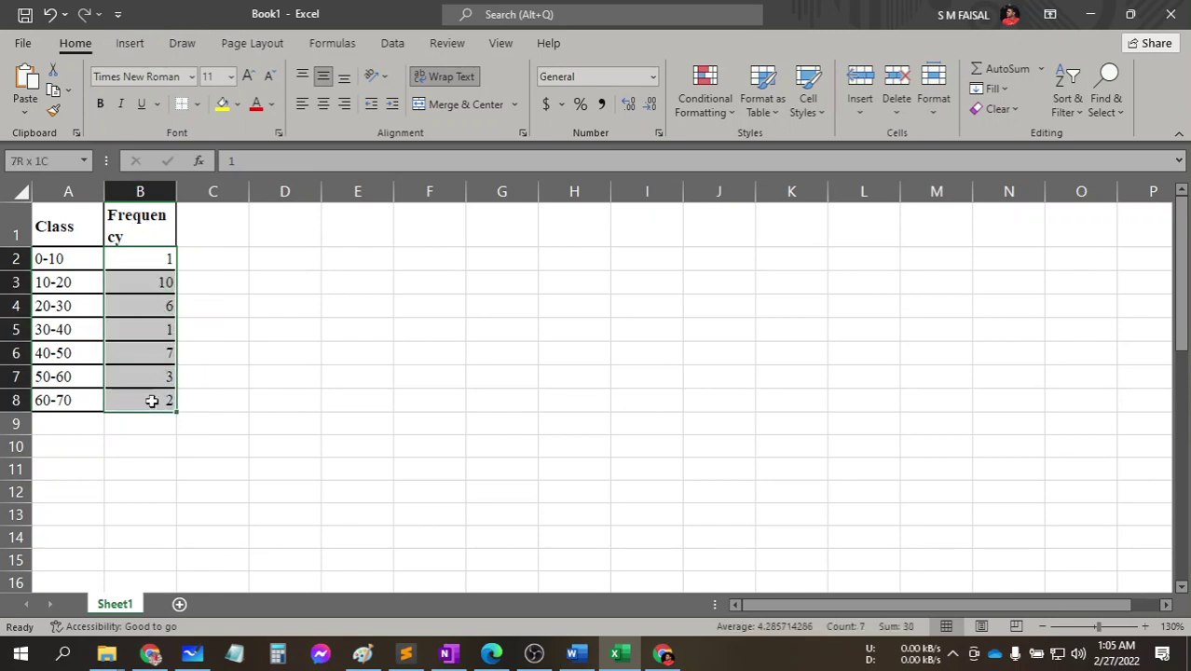
left_click(130, 44)
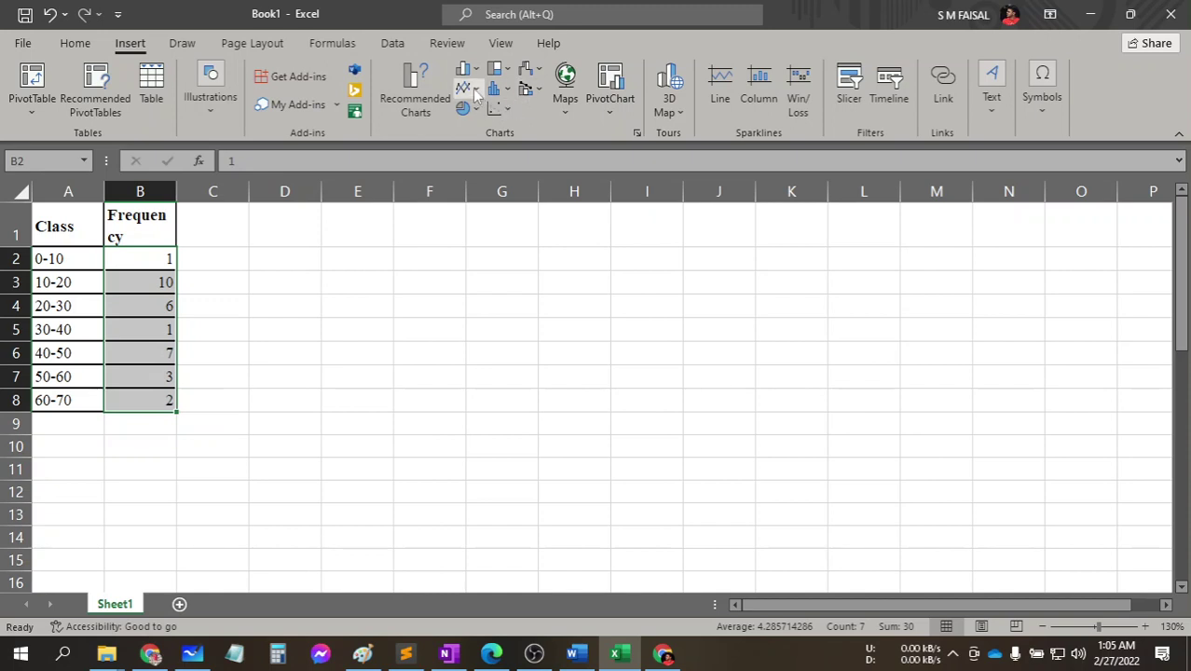
left_click(503, 108)
left_click(503, 108)
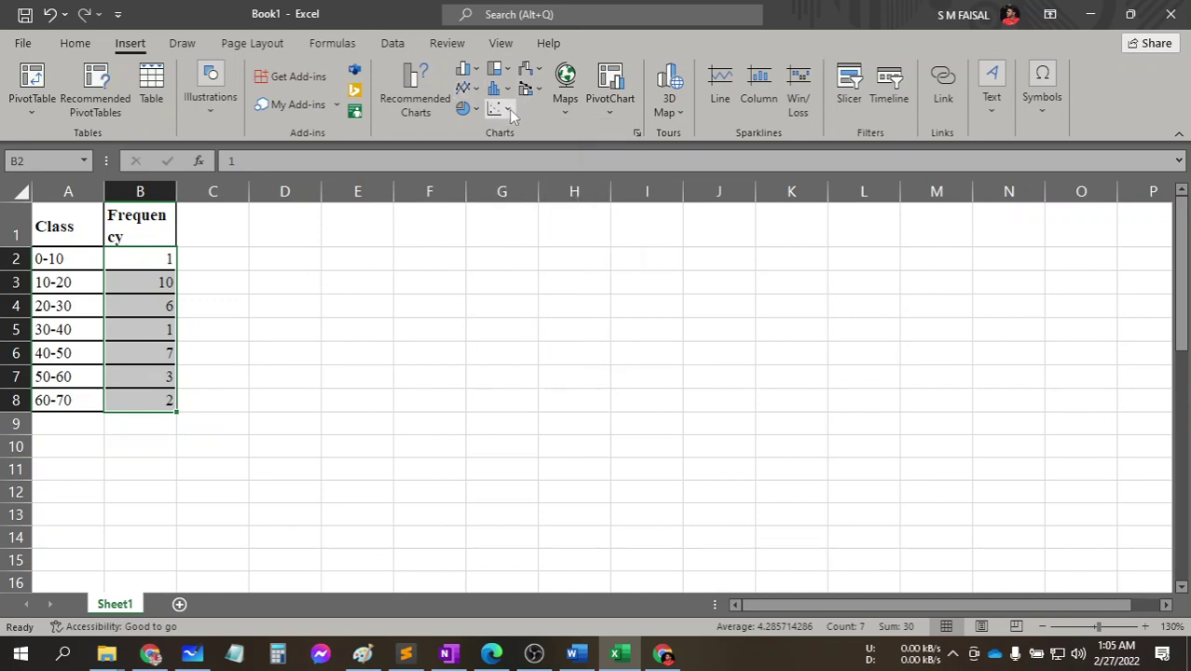
left_click(469, 86)
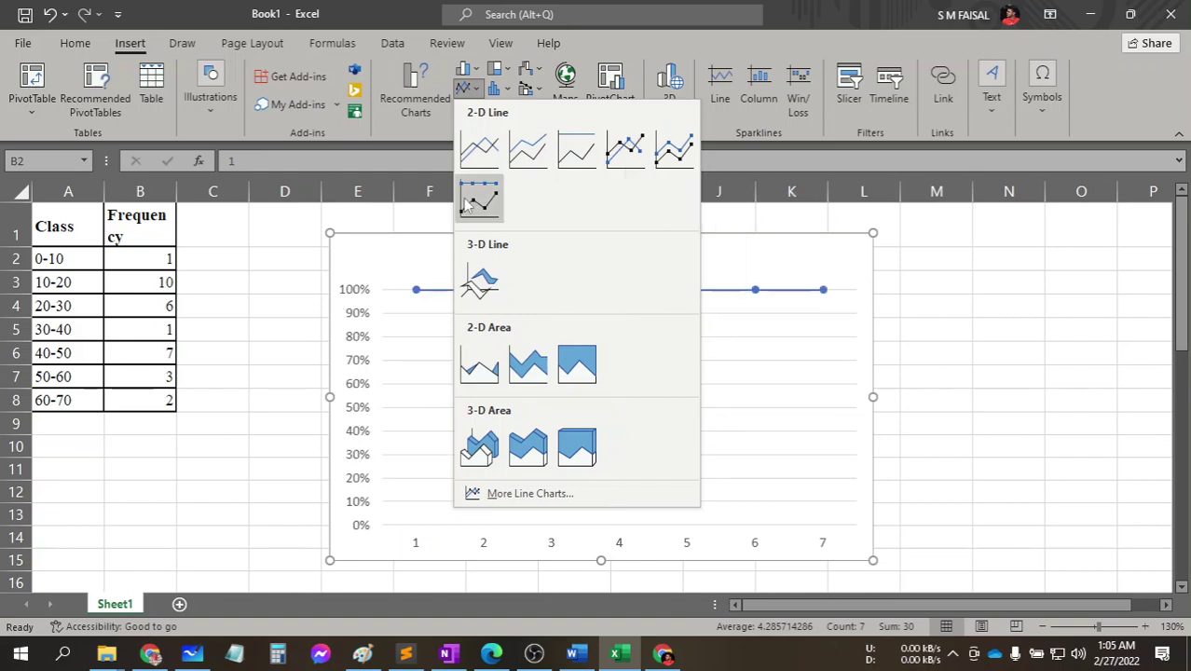
left_click(629, 159)
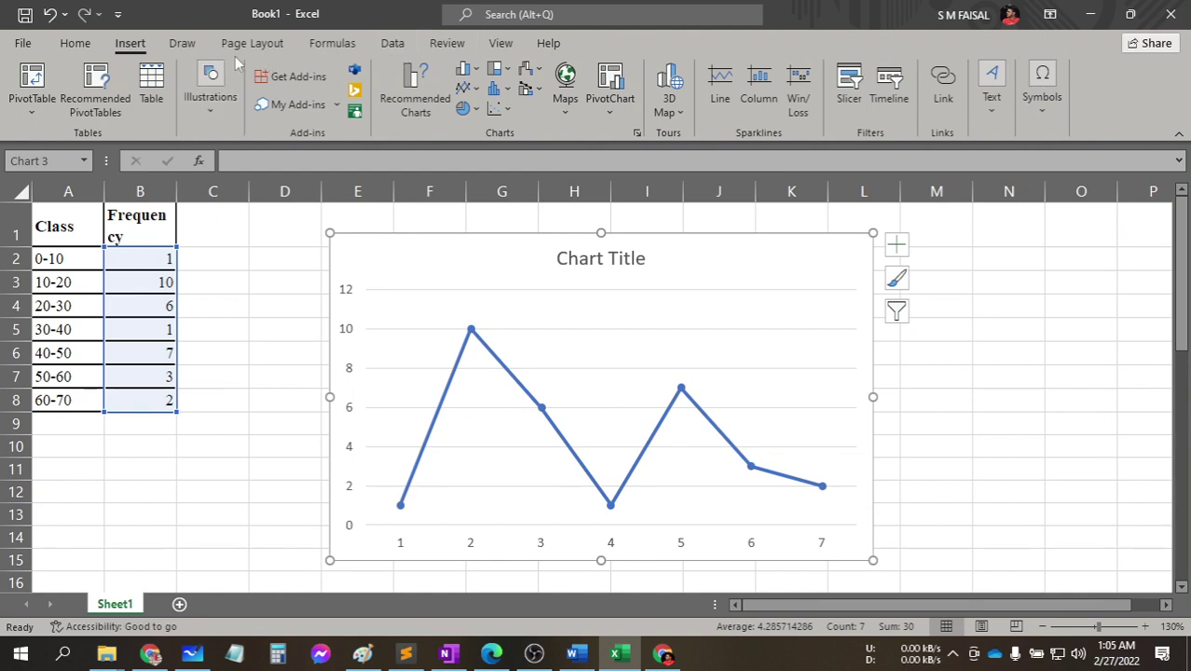
Apply Quick Layout 7 to give the chart axis titles and gridlines.
left_click(508, 260)
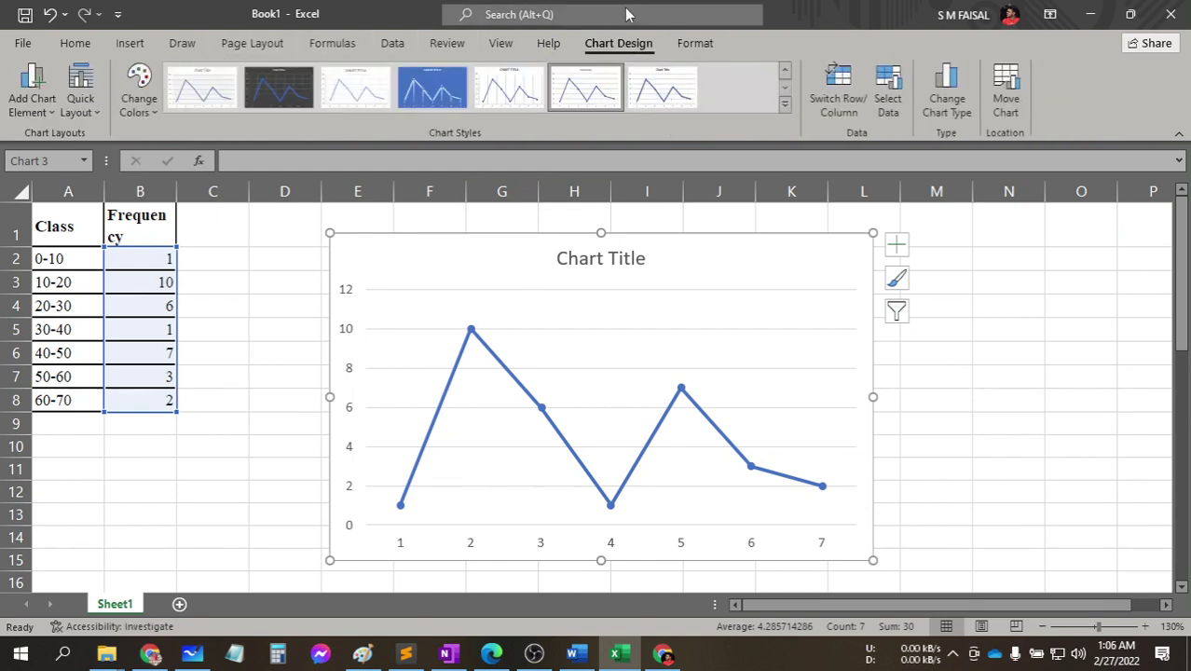
left_click(90, 108)
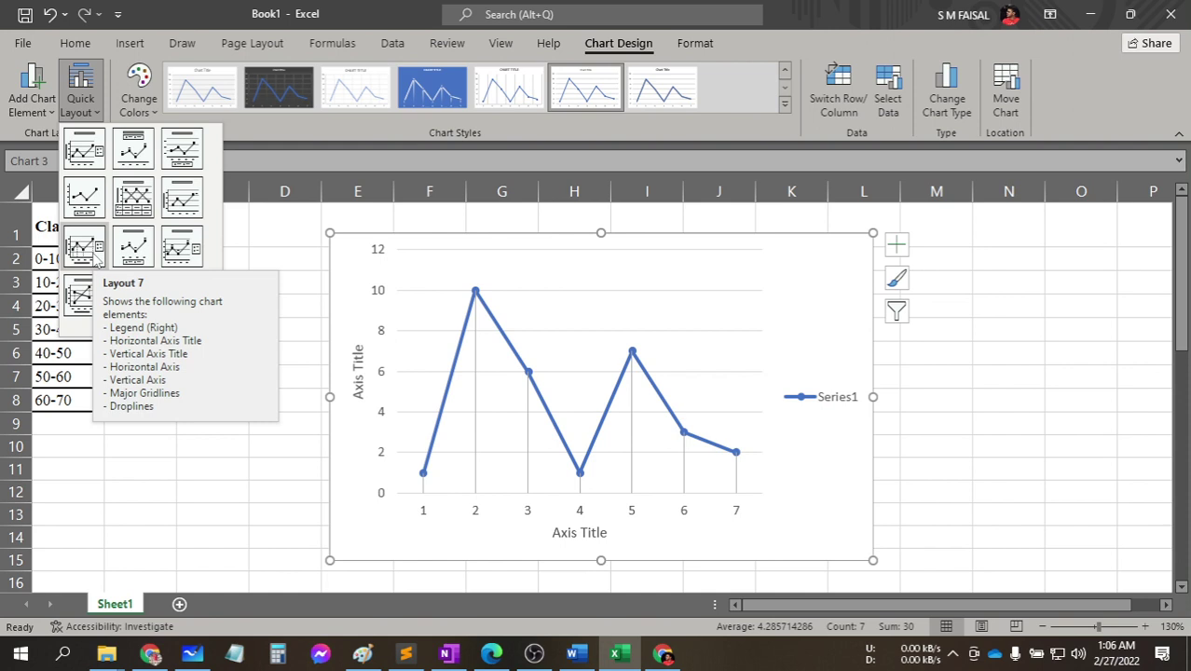
left_click(84, 247)
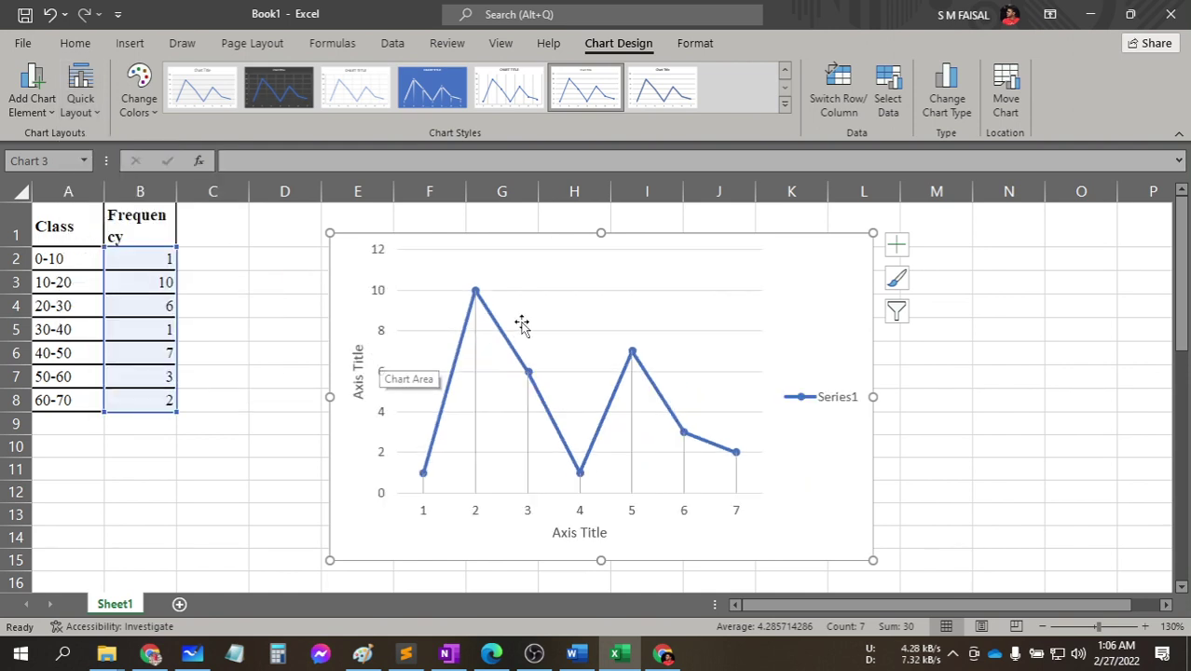
Delete the legend from the frequency chart.
left_click(837, 407)
key("Delete")
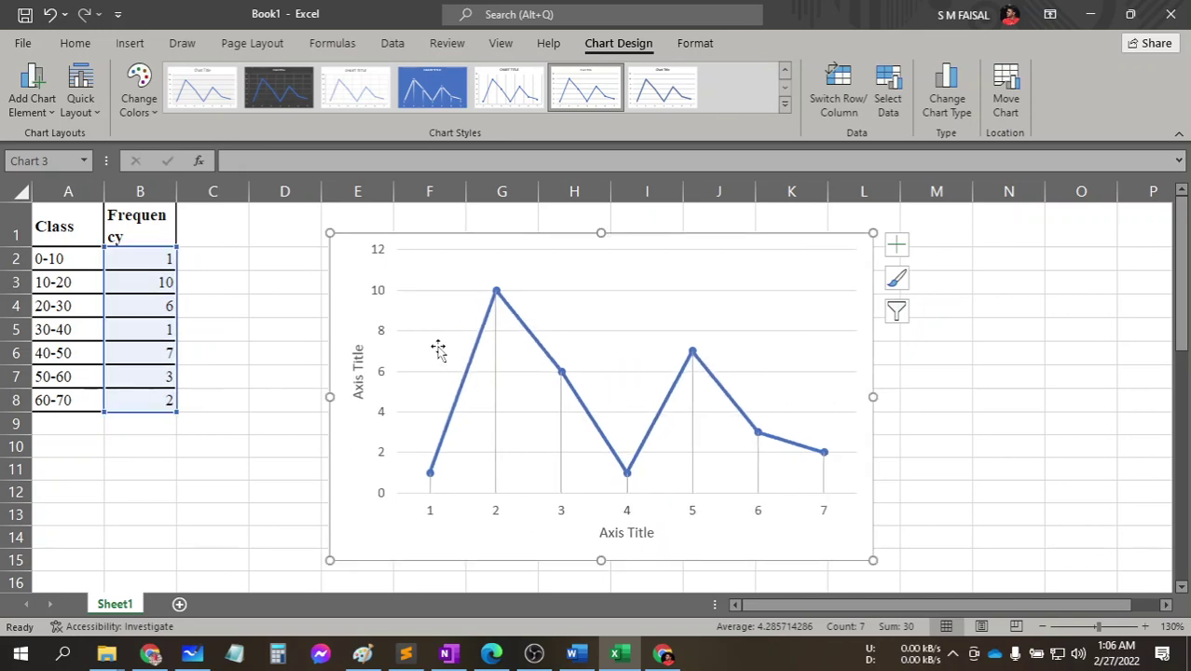
left_click(435, 520)
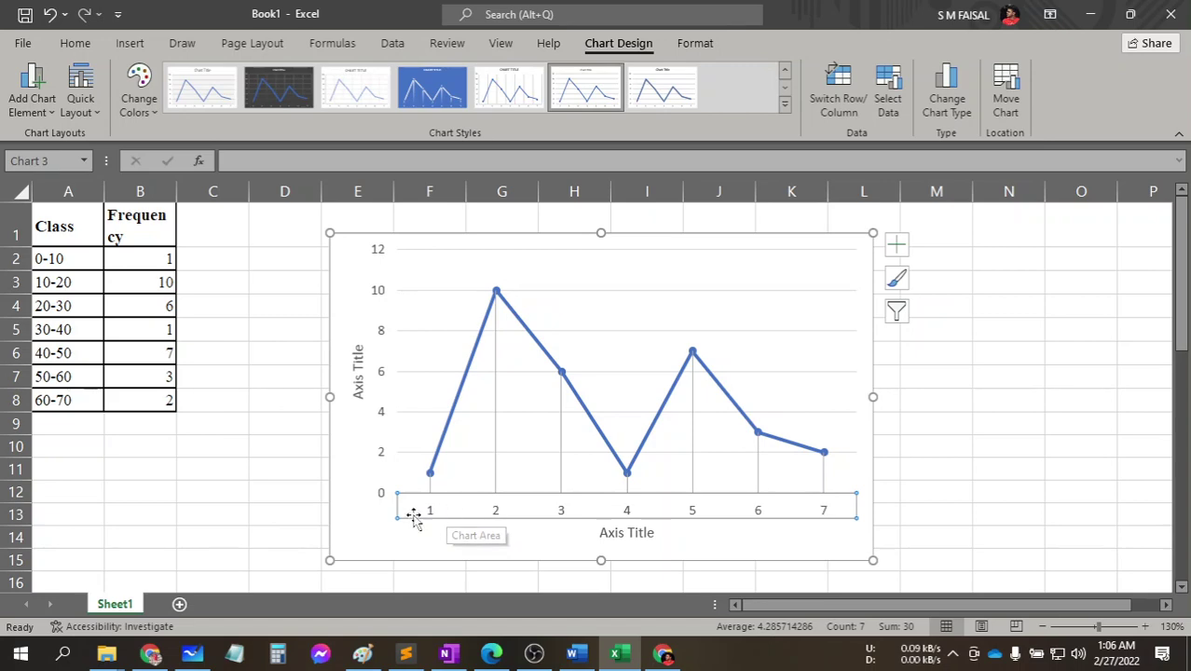
left_click(200, 261)
Enter the heading 'Mid value' in cell C1.
left_click(217, 227)
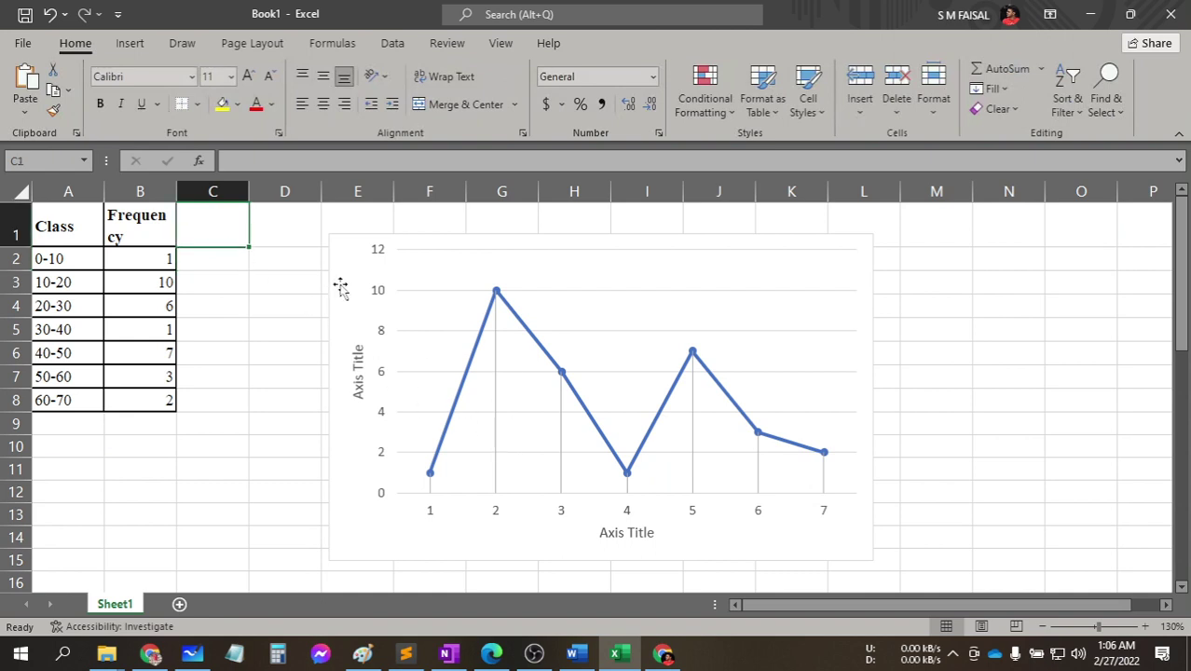
double_click(213, 237)
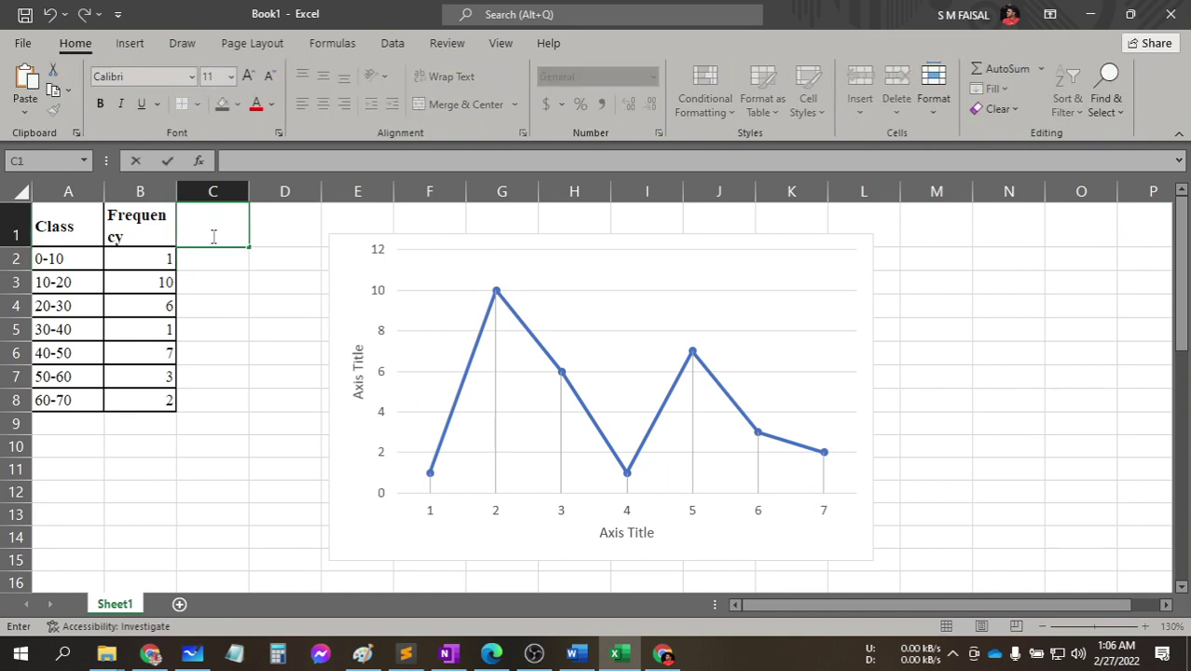
type("Mid va")
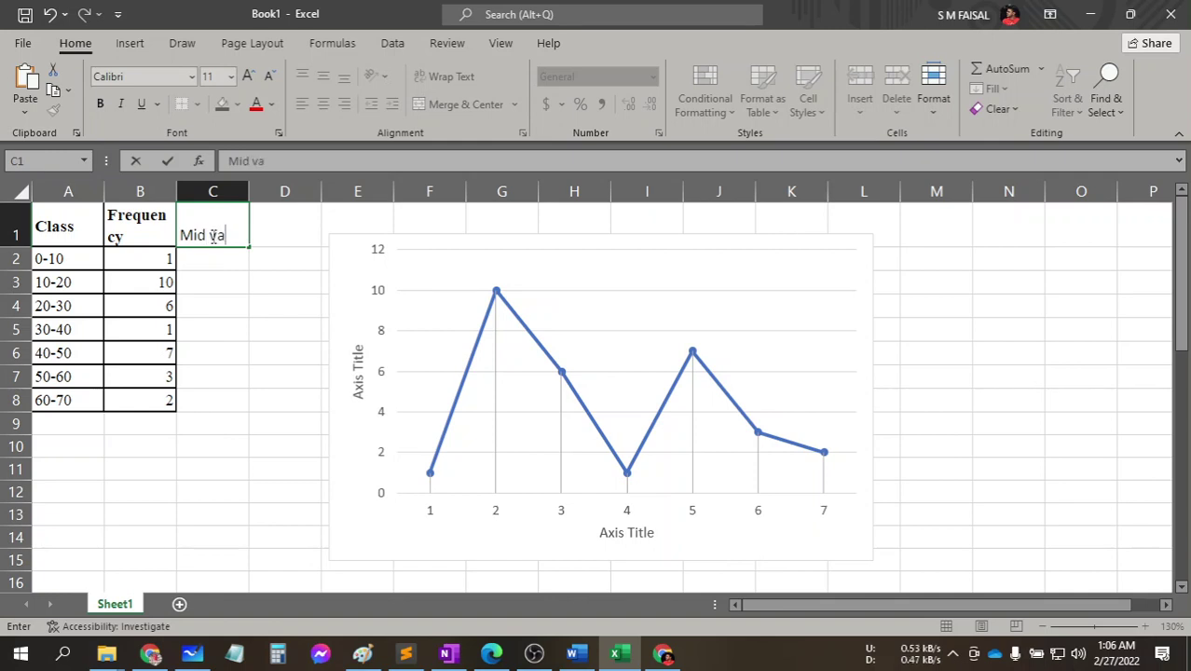
type("lyue")
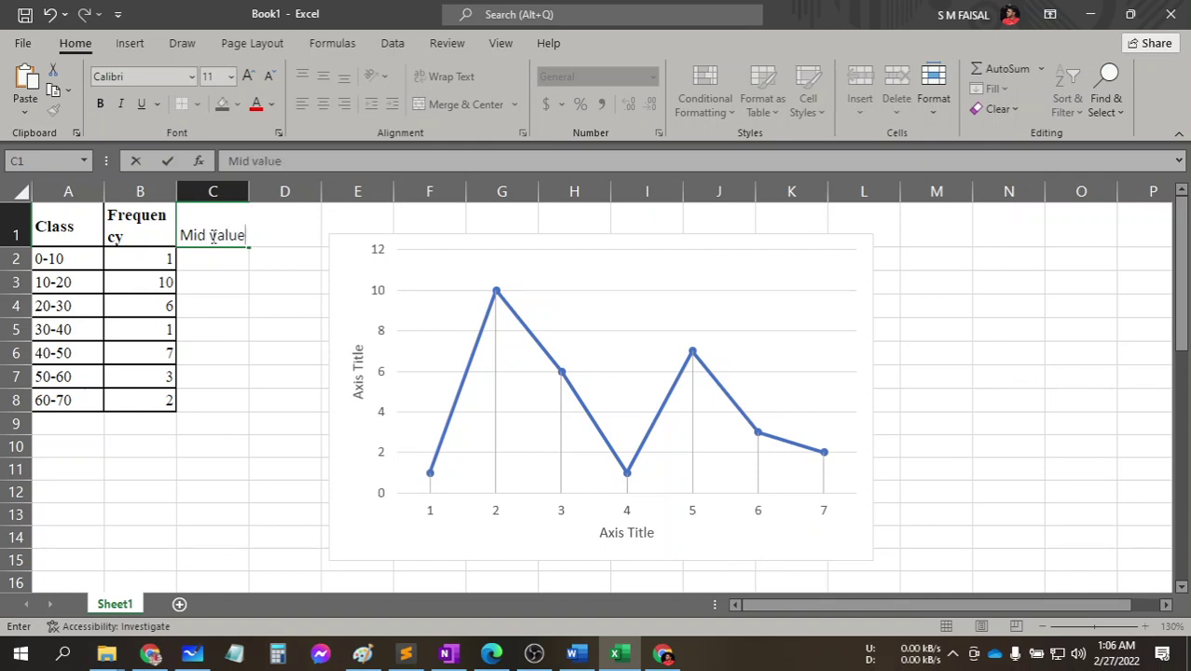
key("Return")
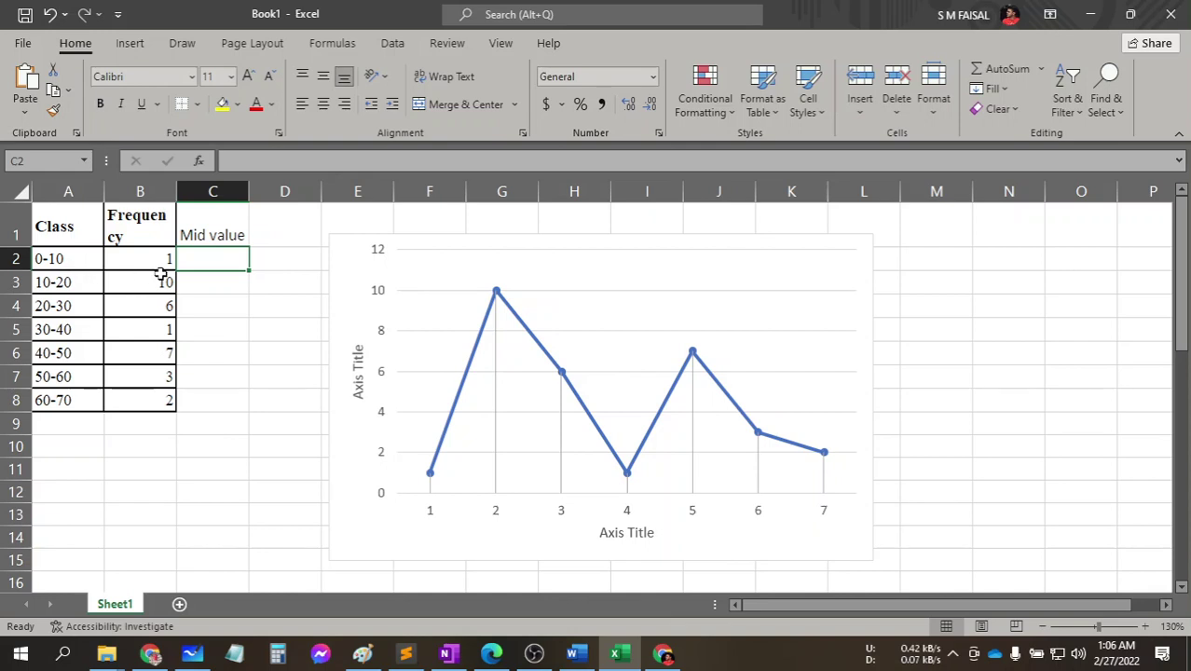
Fill C2:C8 with the mid values 5, 15, 25, 35, 45, 55 and 65.
type("5")
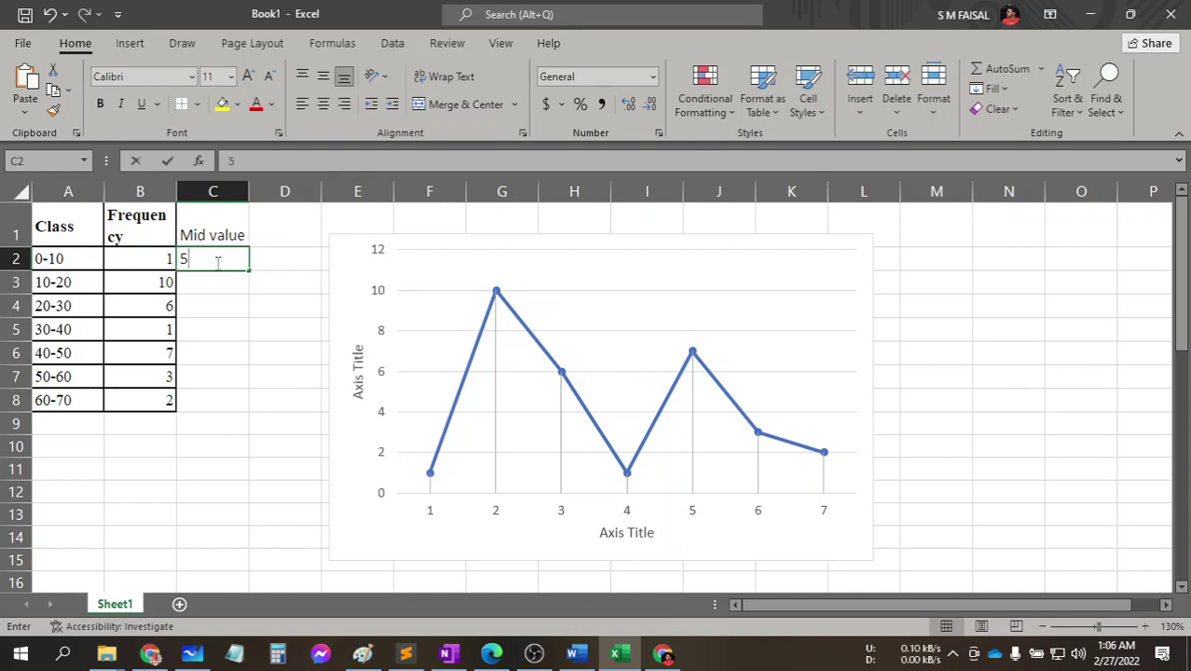
key("Return")
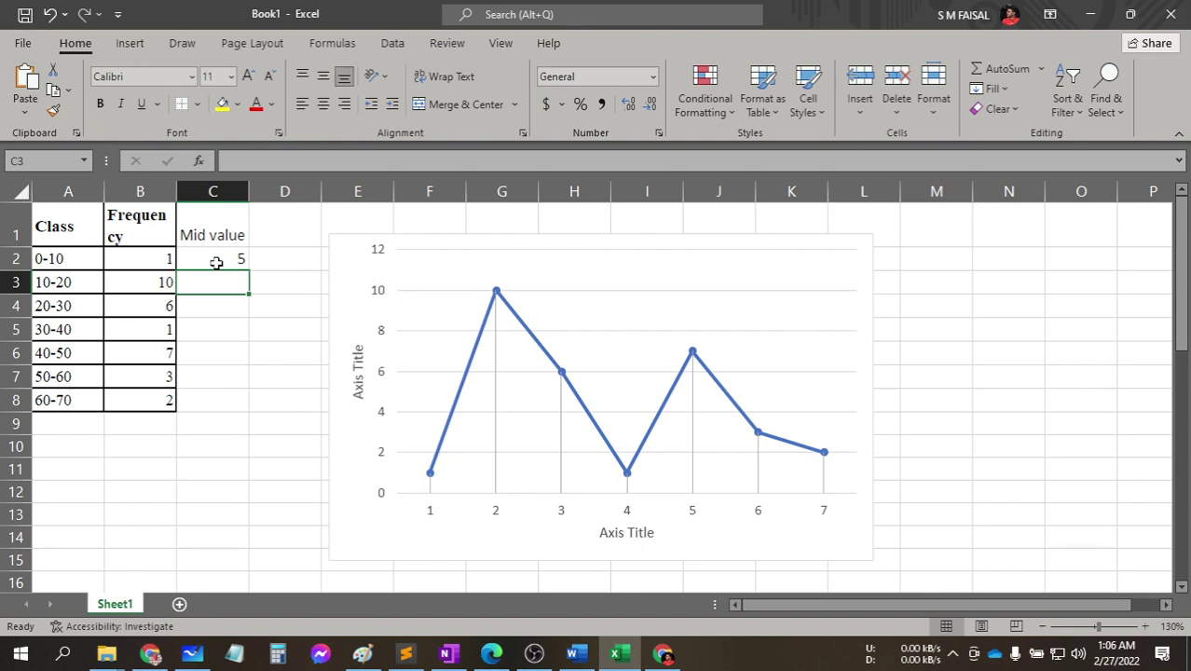
type("15")
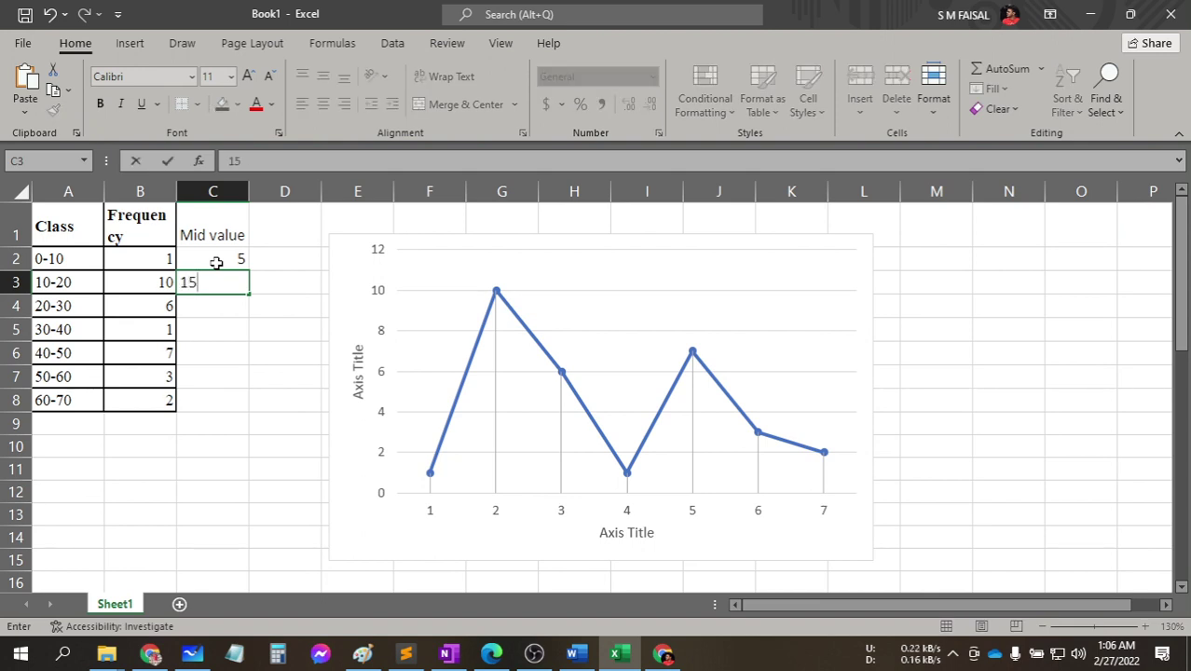
key("Return")
type("20")
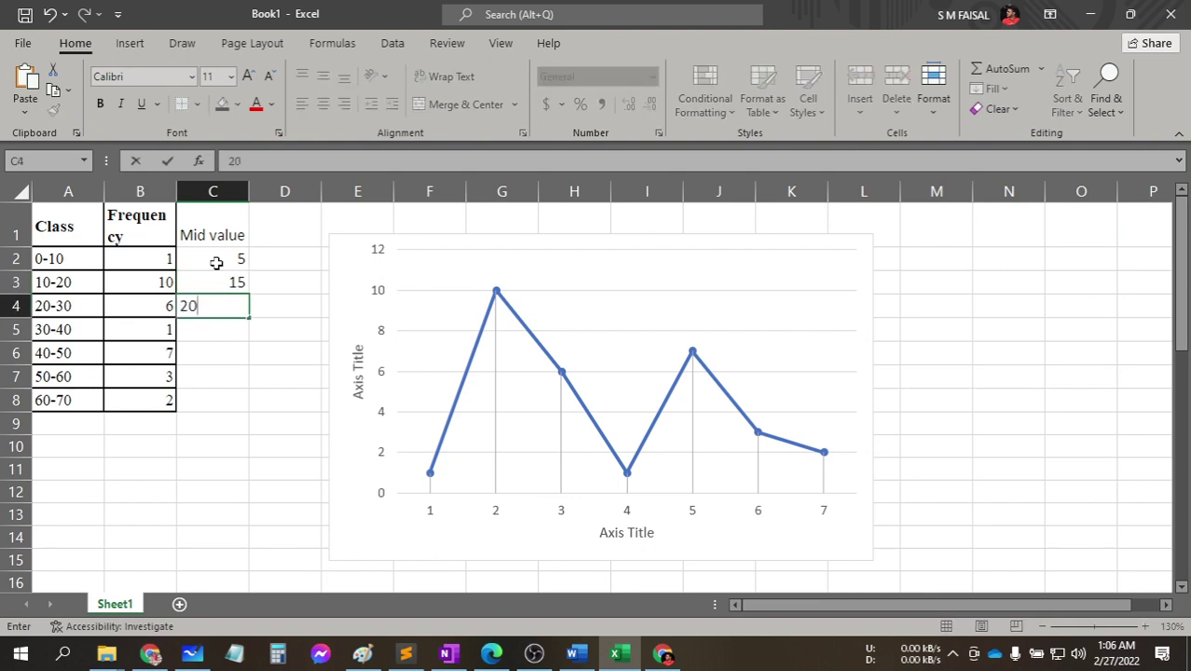
key("BackSpace")
type("25")
key("Return")
type("35")
key("Return")
type("45")
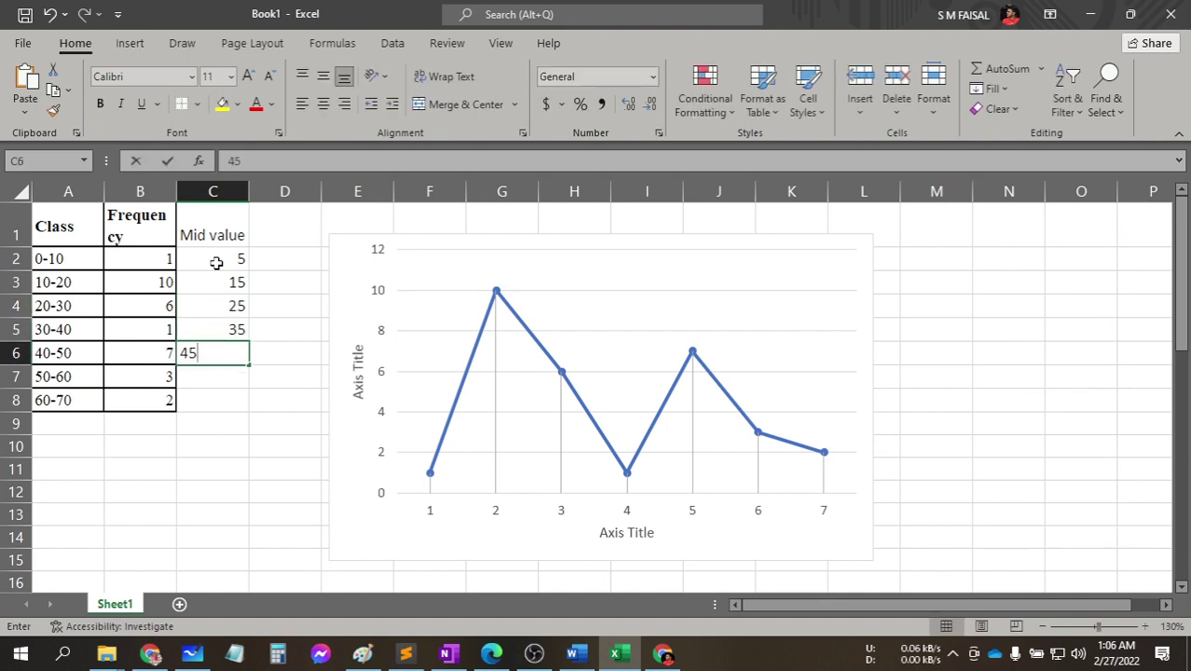
key("Return")
type("55")
key("Return")
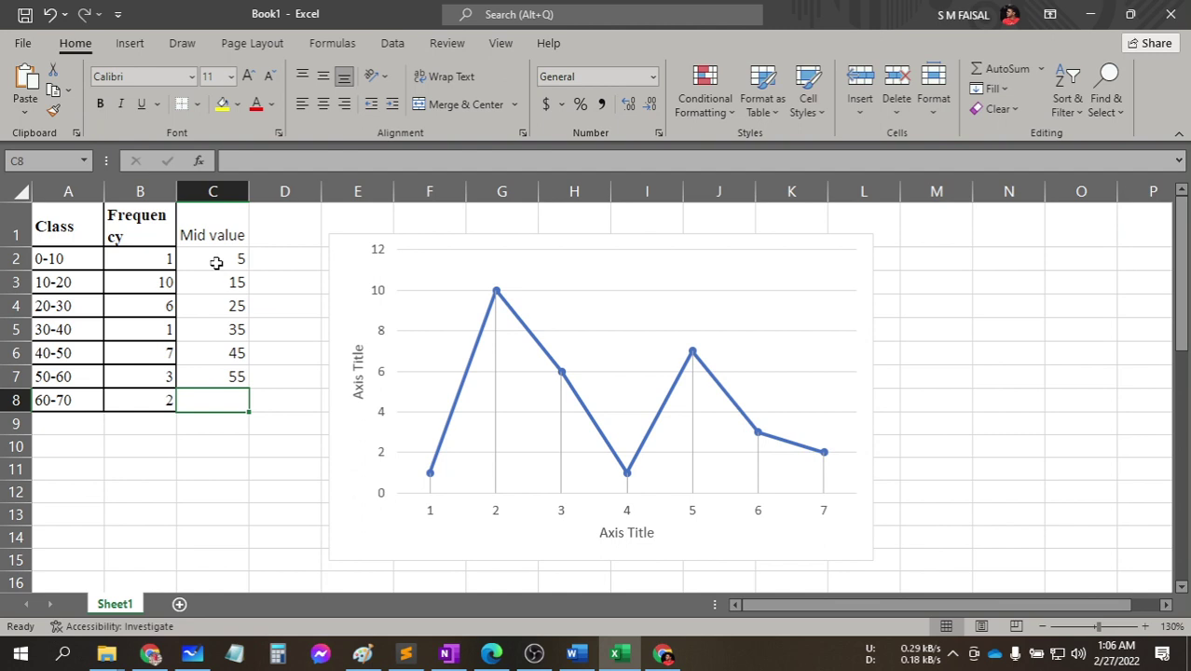
type("65")
key("Return")
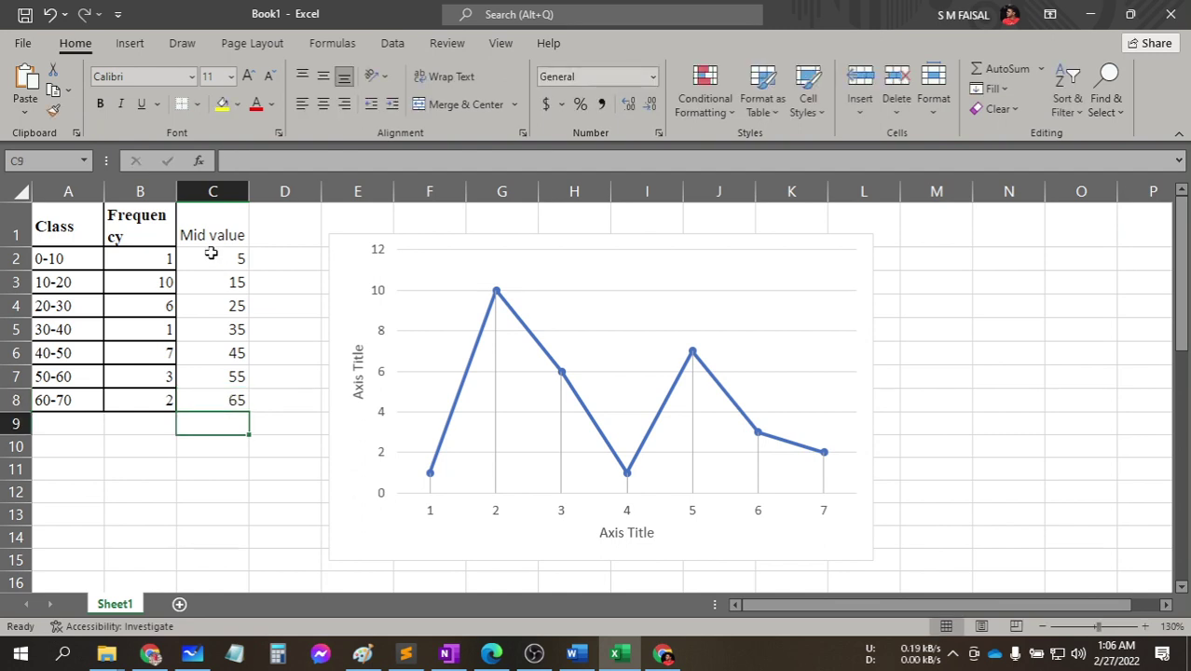
left_click(214, 265)
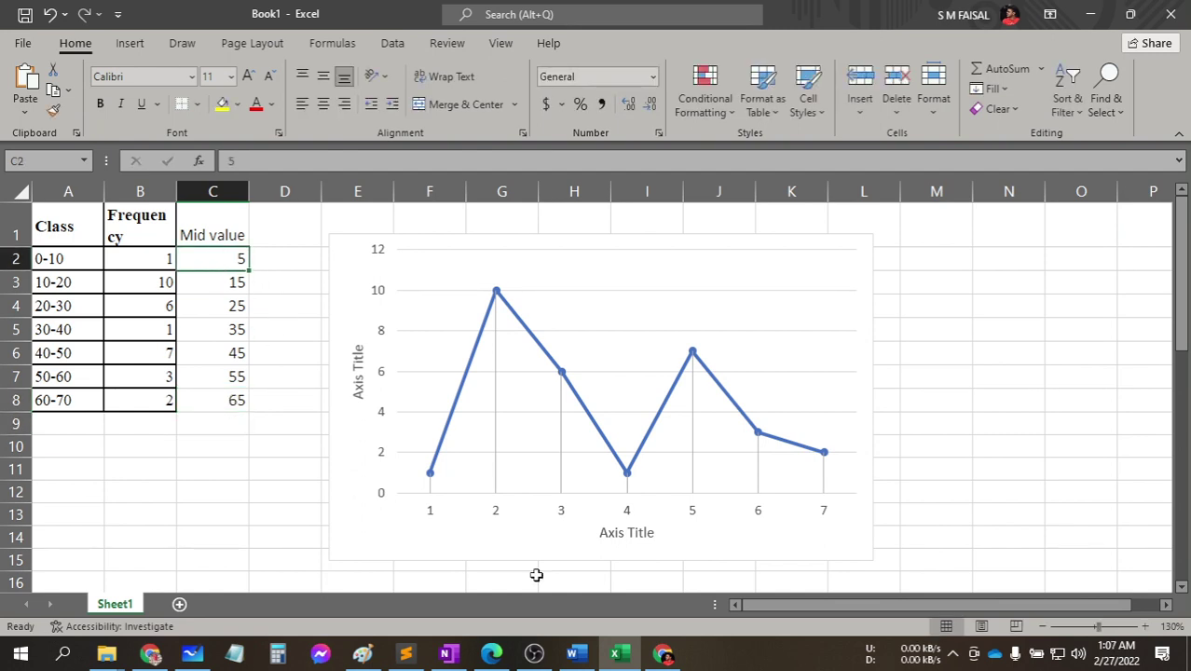
Open the context menu on the frequency chart's chart area.
left_click(439, 523)
left_click(431, 516)
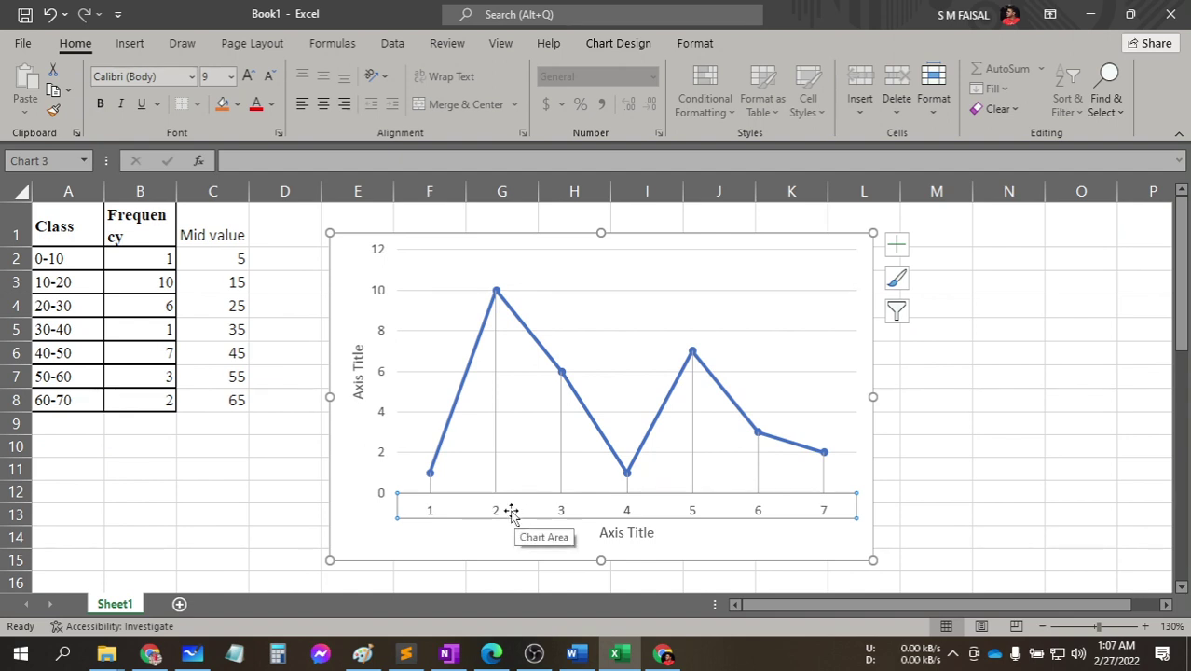
right_click(573, 502)
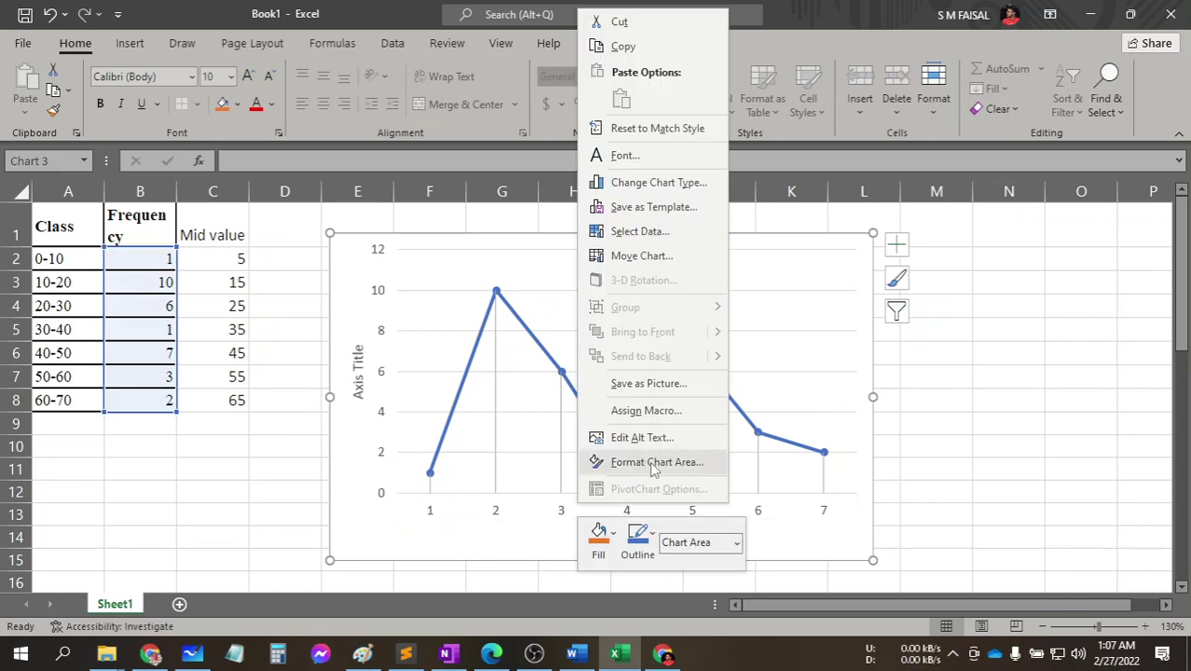
Set the horizontal axis labels to the Mid value range C2:C8 in Select Data Source.
left_click(643, 231)
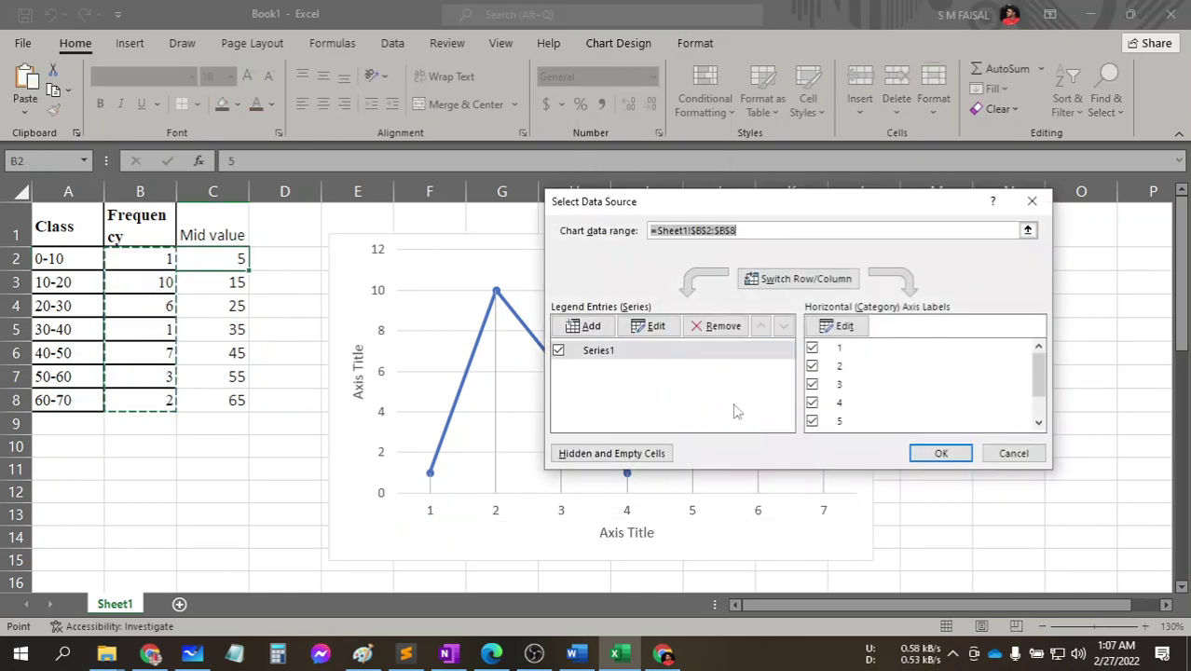
left_click(851, 333)
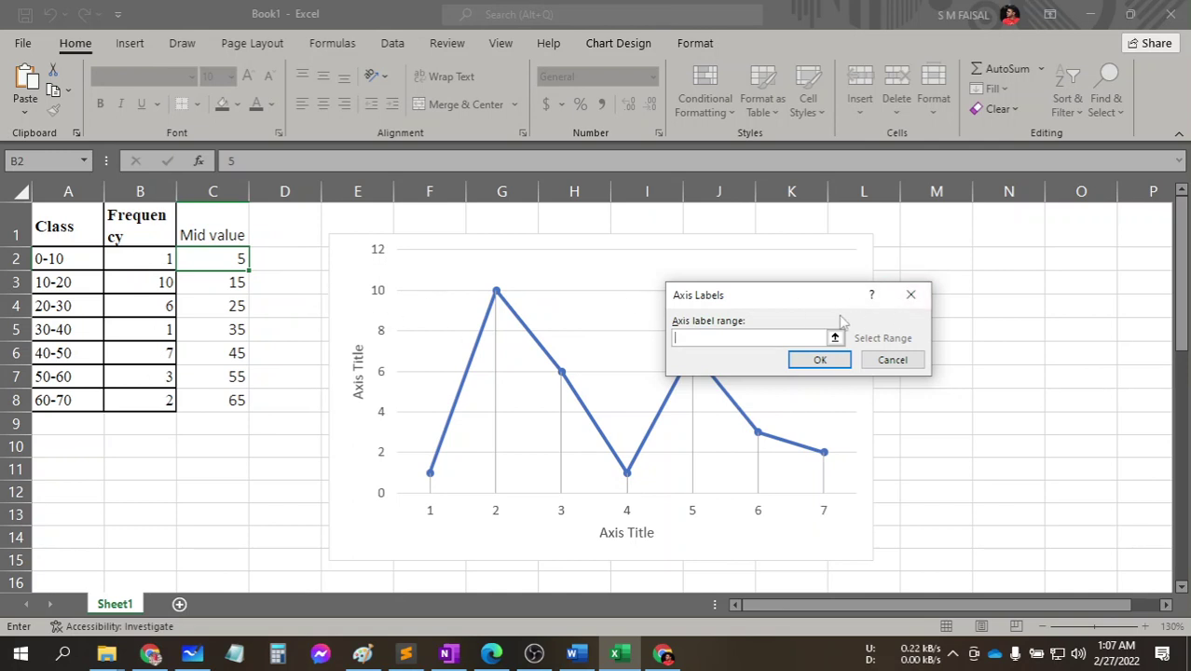
left_click_drag(192, 258, 245, 396)
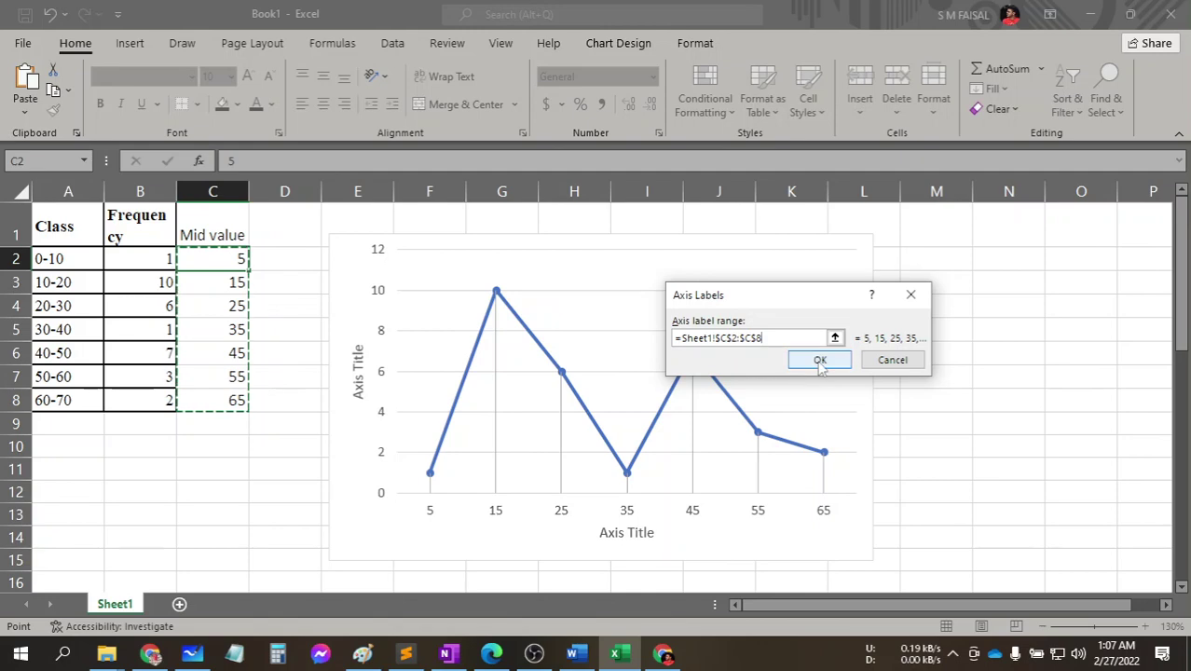
left_click(820, 361)
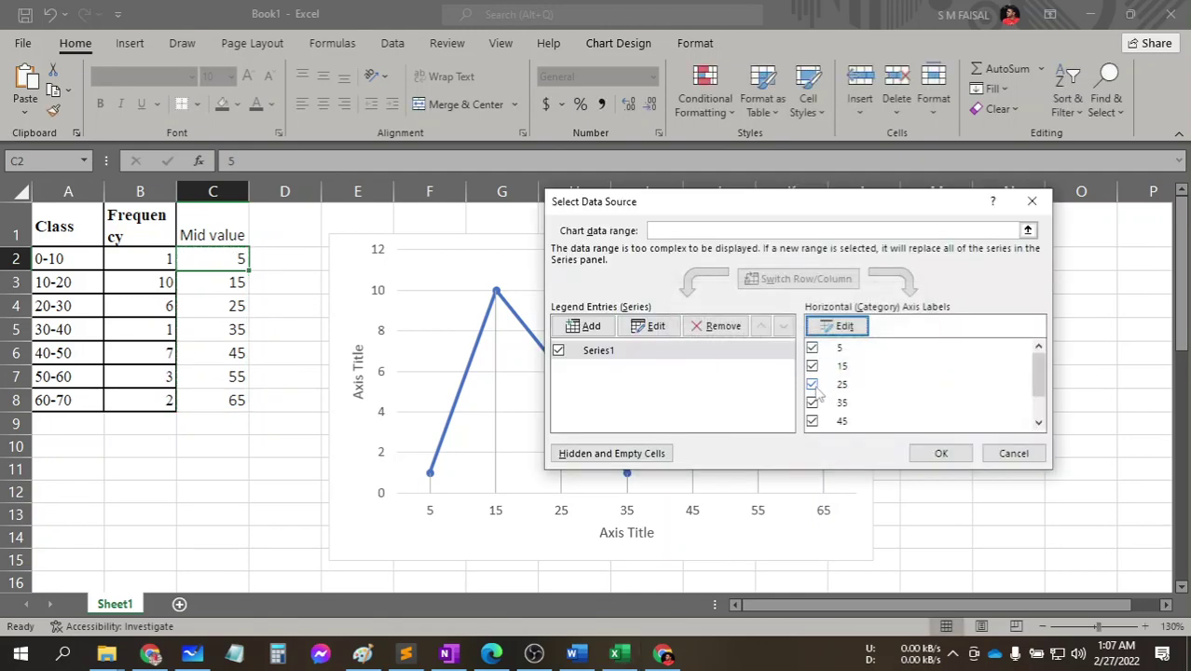
left_click(937, 453)
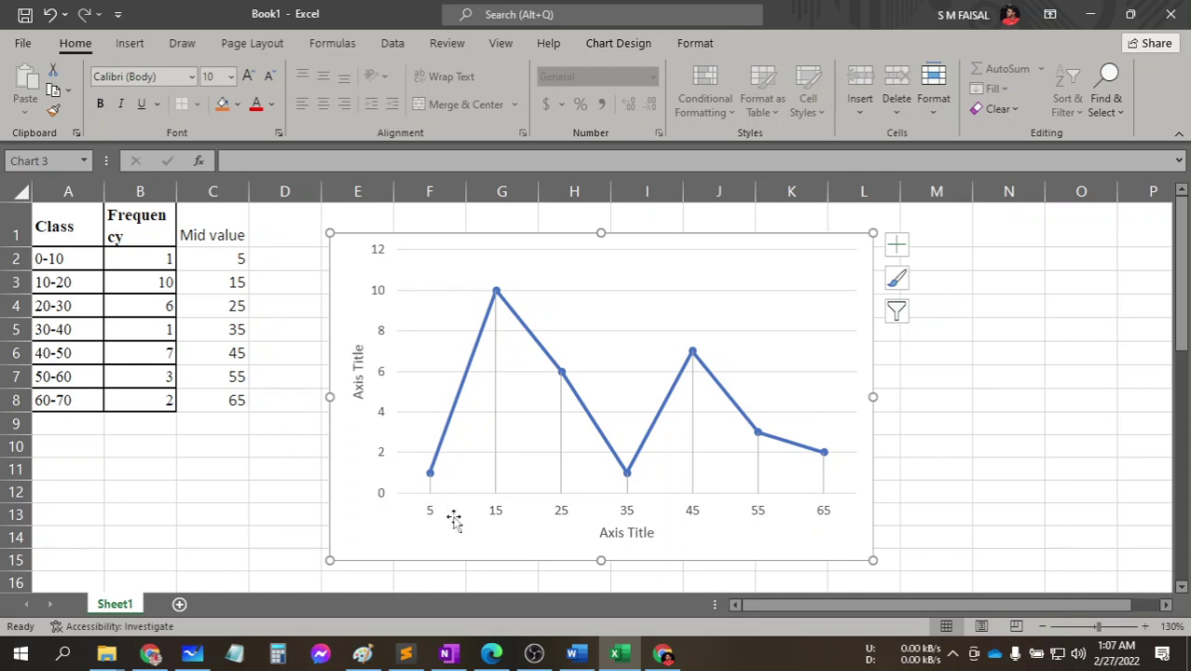
key("ctrl+z")
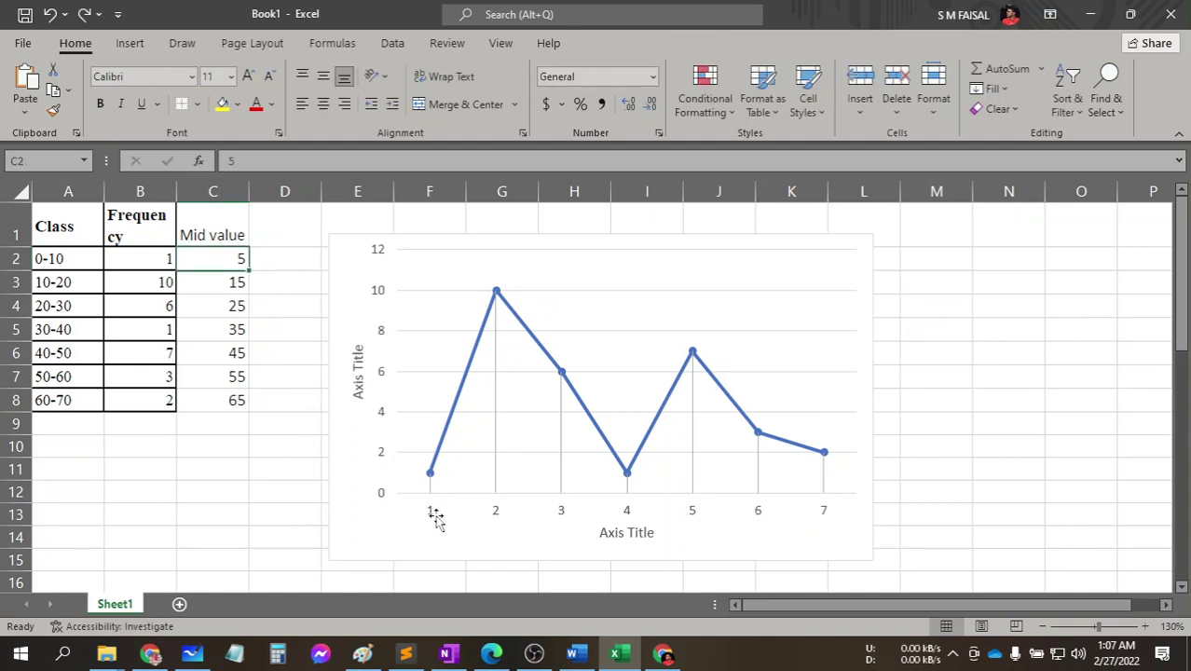
left_click(435, 515)
left_click(503, 518)
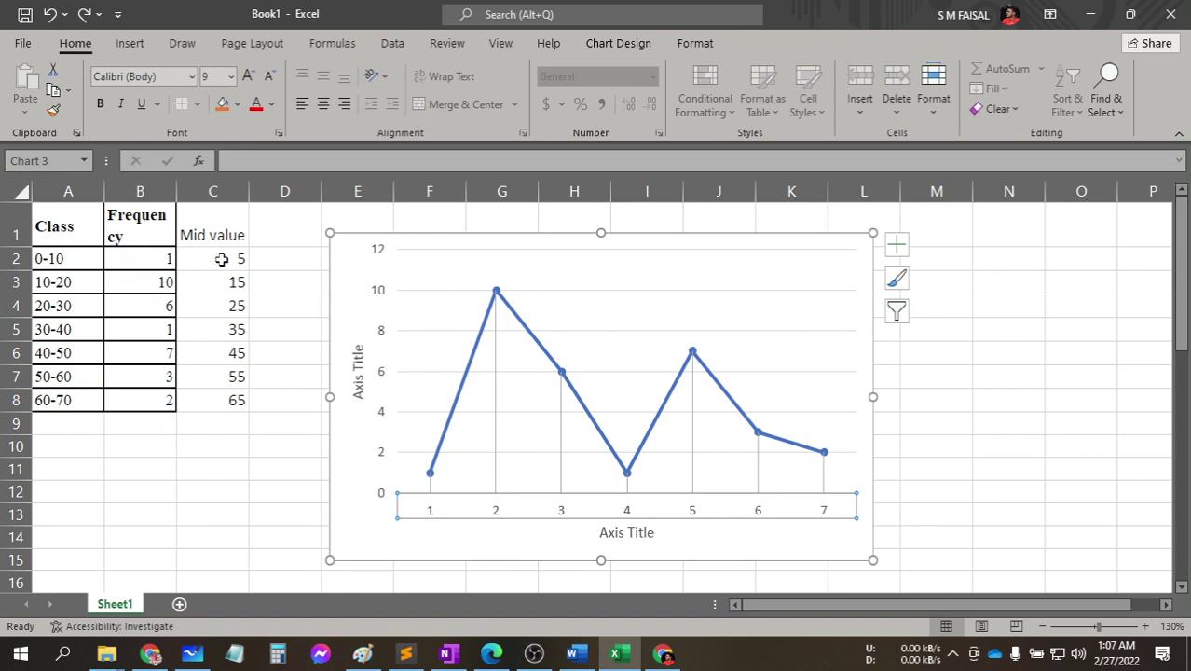
right_click(529, 511)
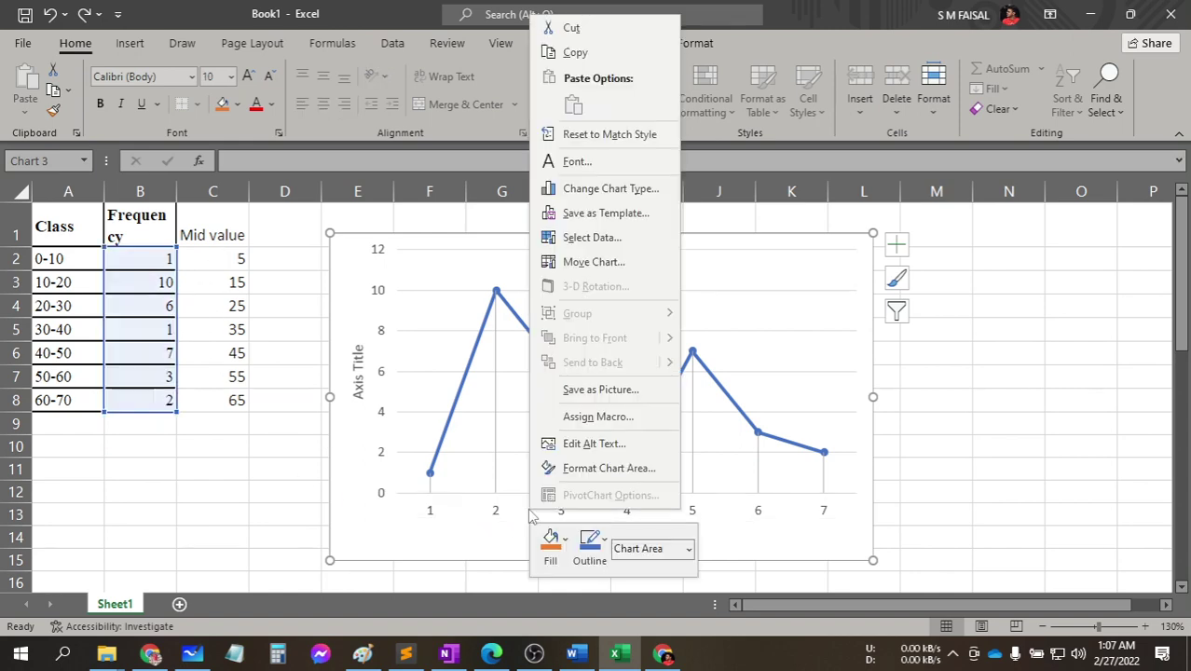
left_click(612, 244)
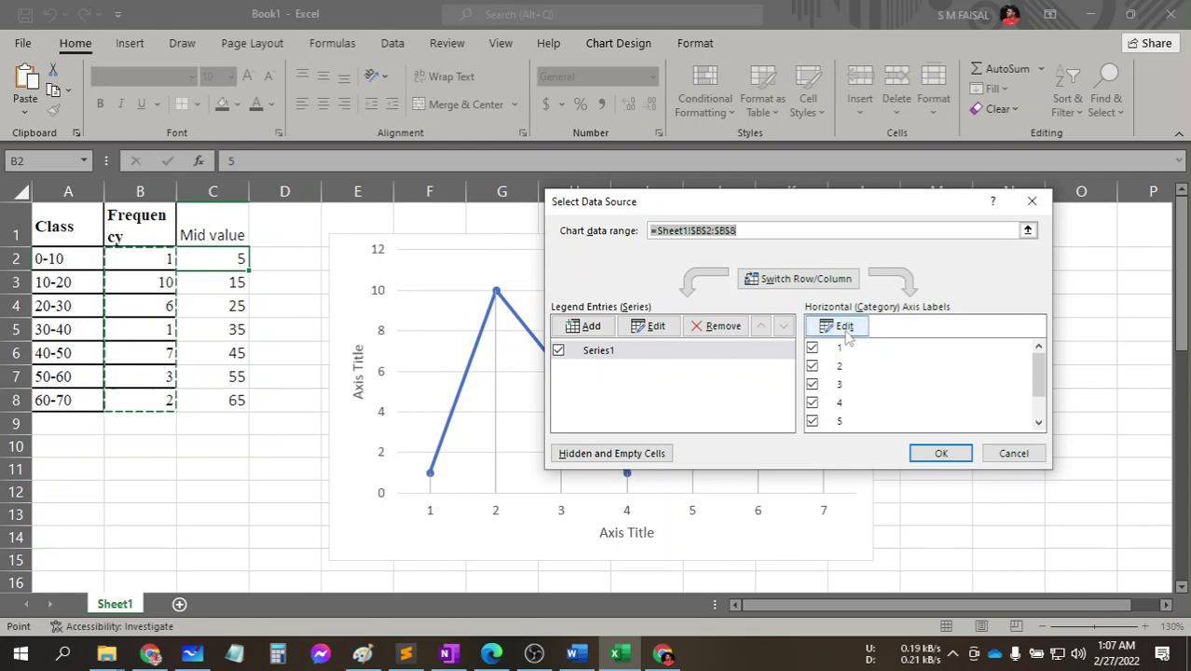
left_click(844, 327)
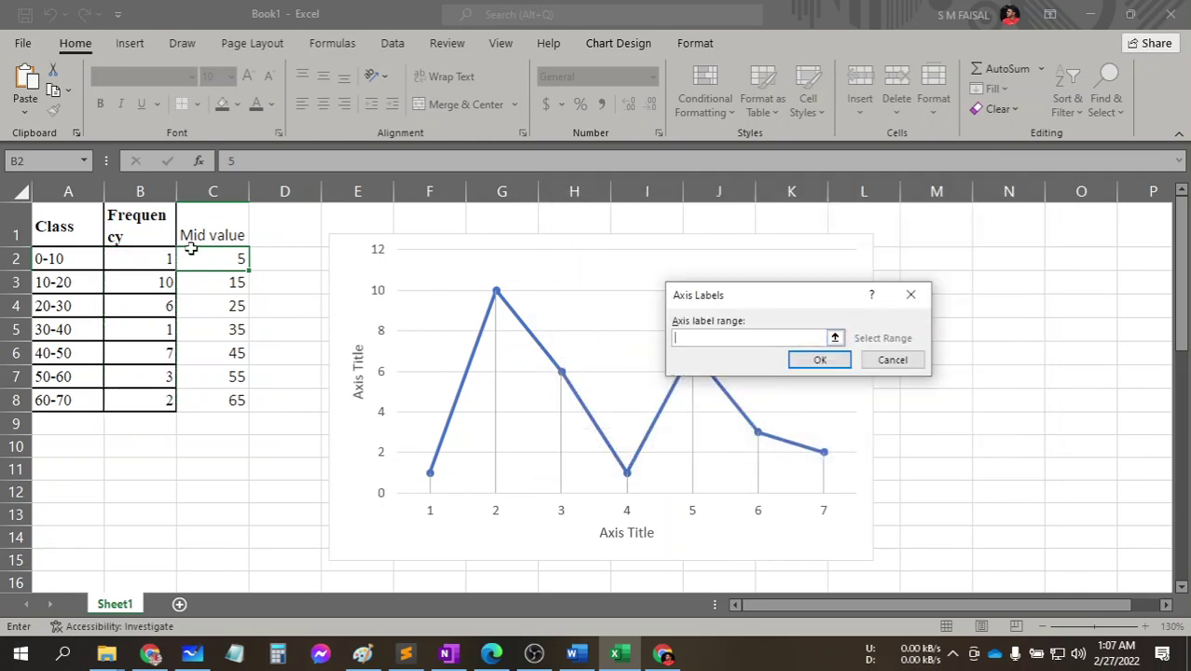
left_click_drag(194, 258, 238, 400)
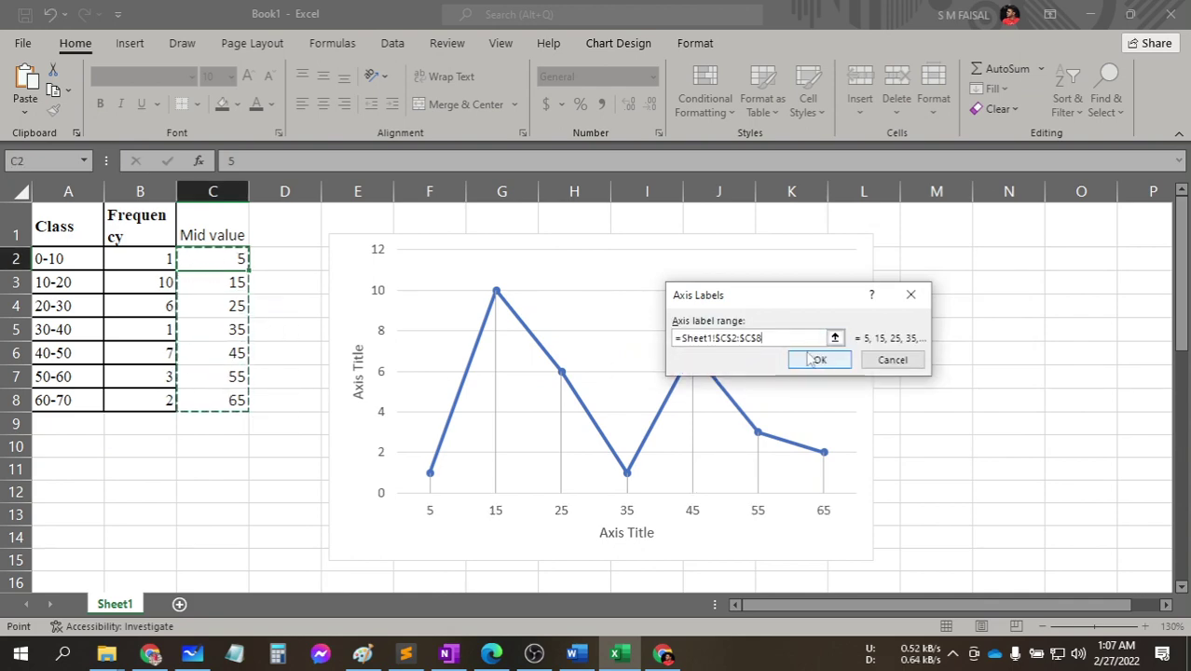
left_click(820, 360)
left_click(940, 453)
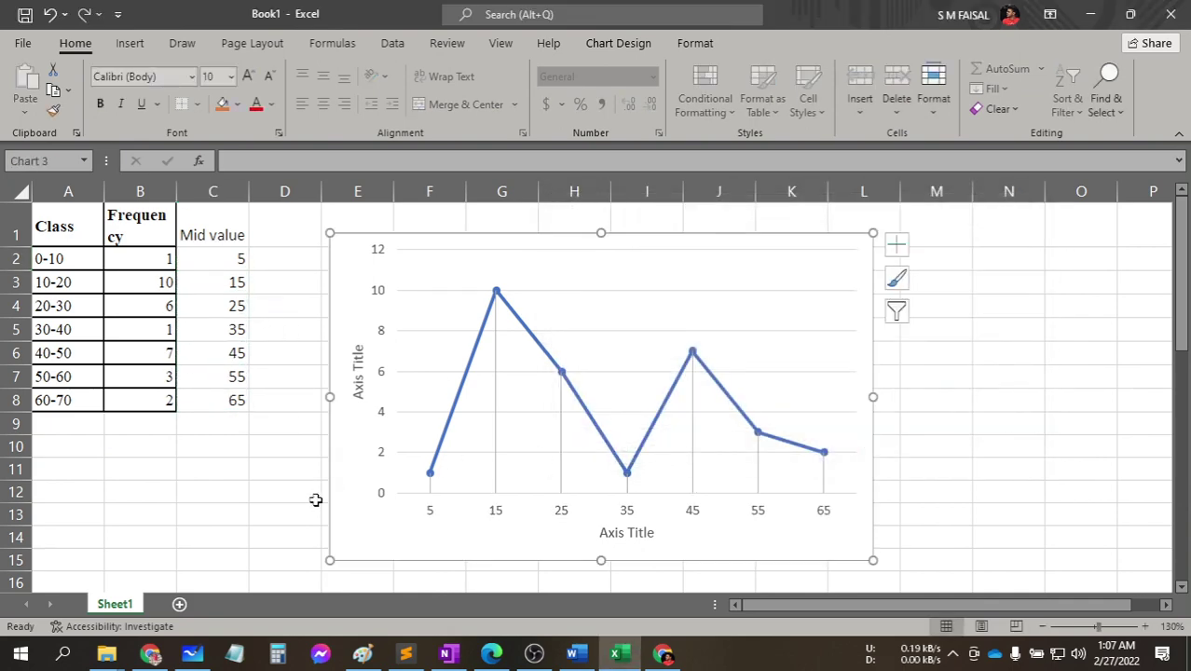
Title the vertical axis 'Frequency'.
left_click(358, 377)
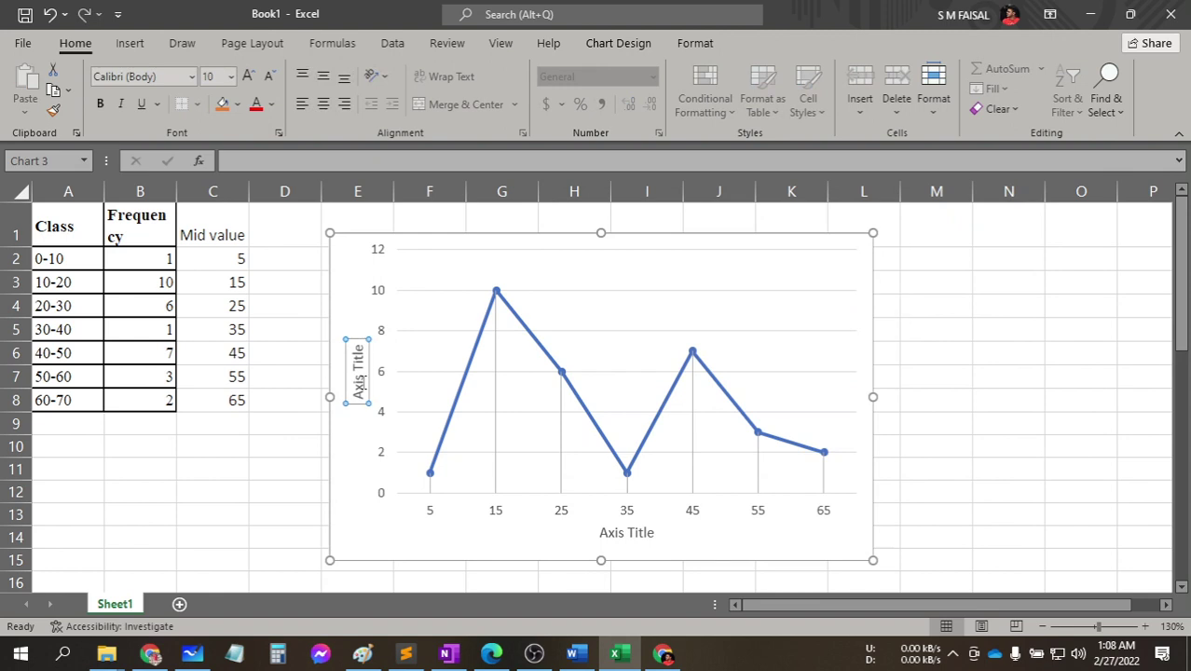
type("F")
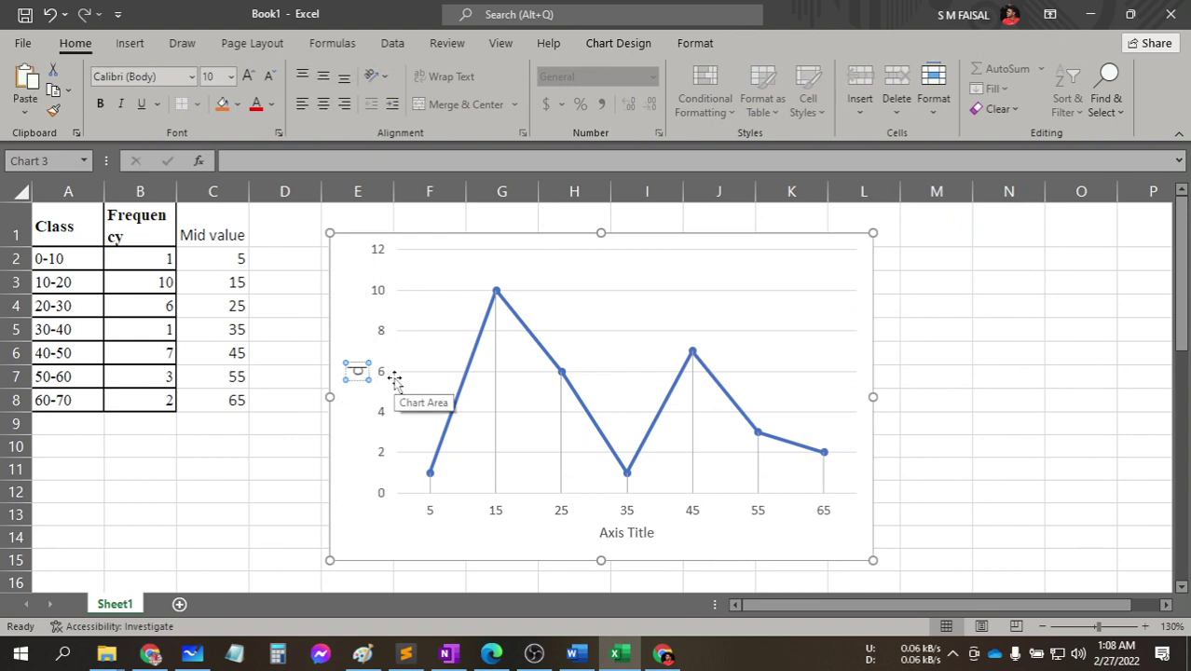
key("BackSpace")
type("Fr")
type("equency")
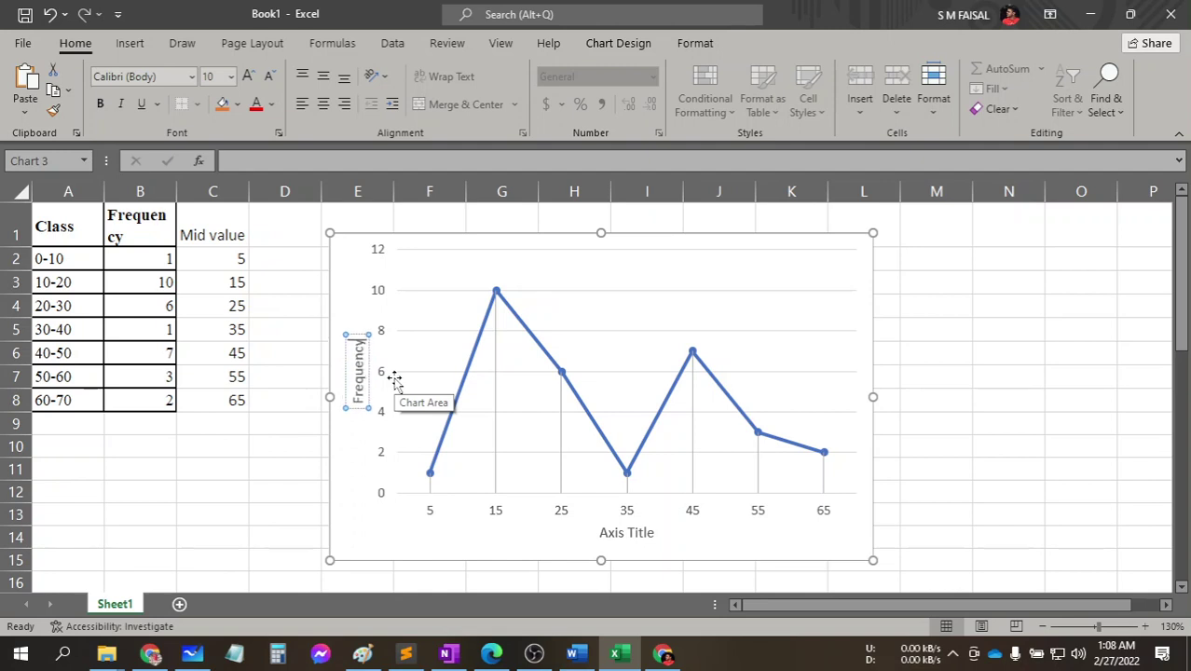
Title the horizontal axis 'Mid Value'.
left_click(627, 533)
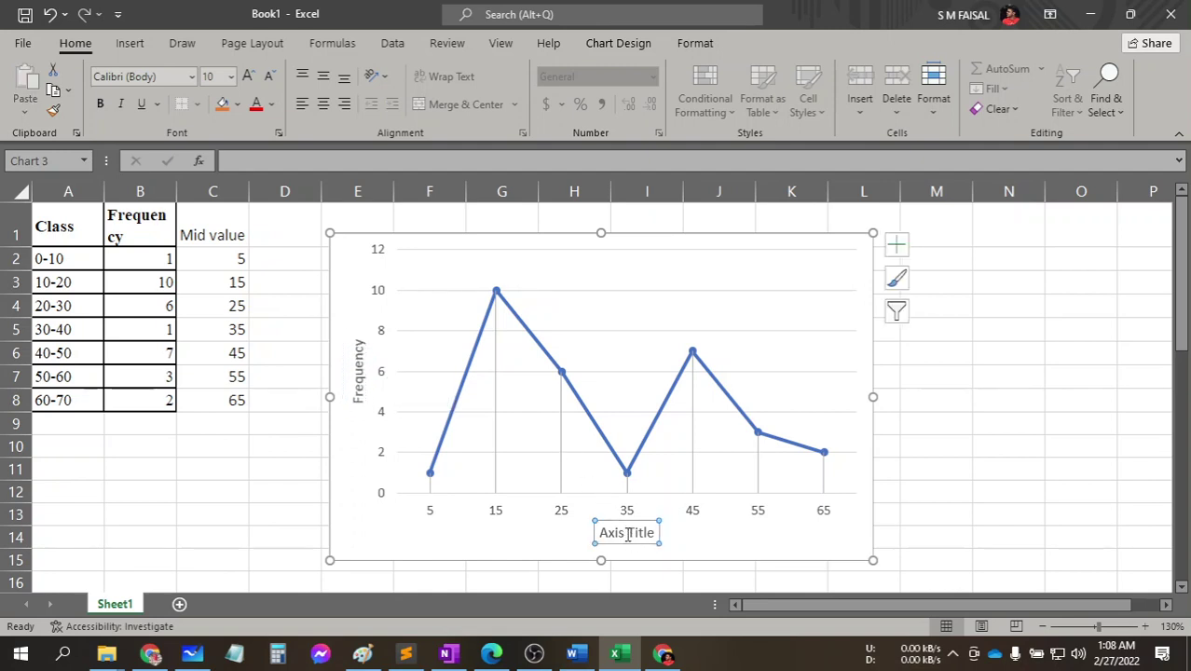
type("Mi")
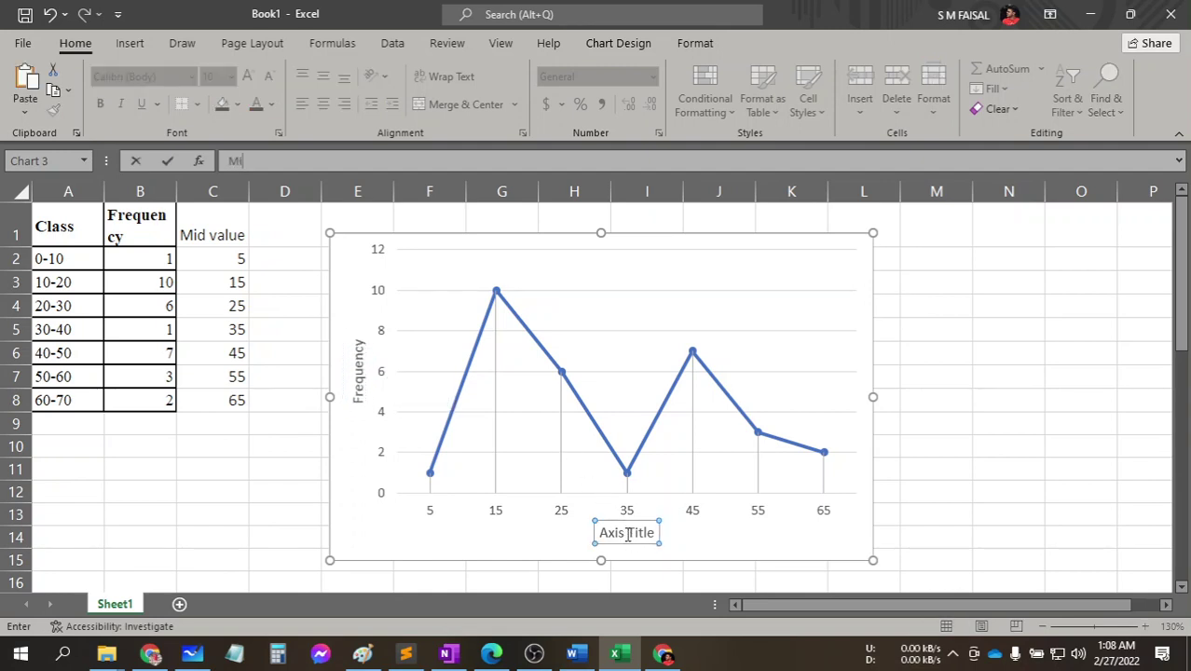
key("Return")
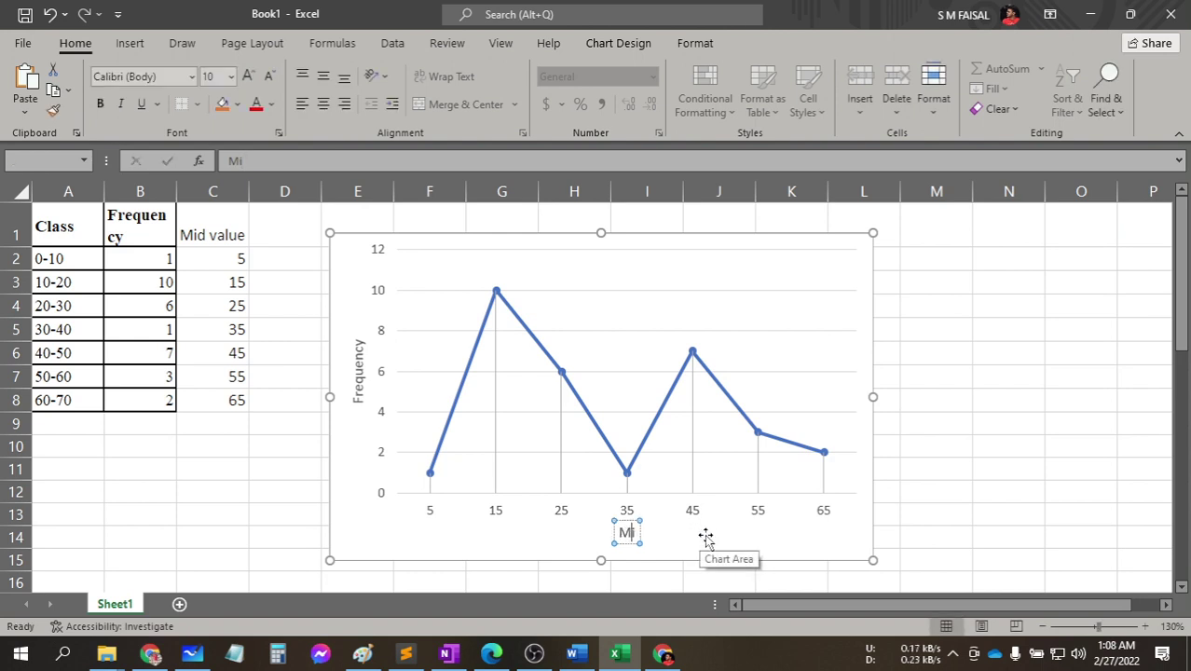
type("d Va")
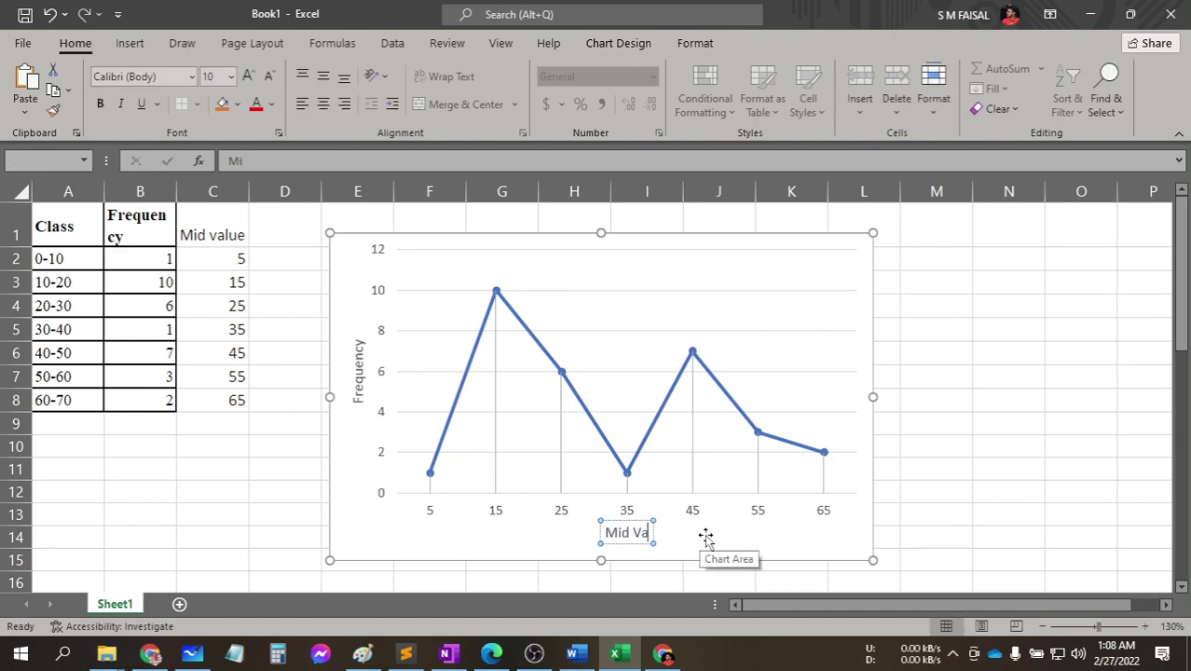
type("lue")
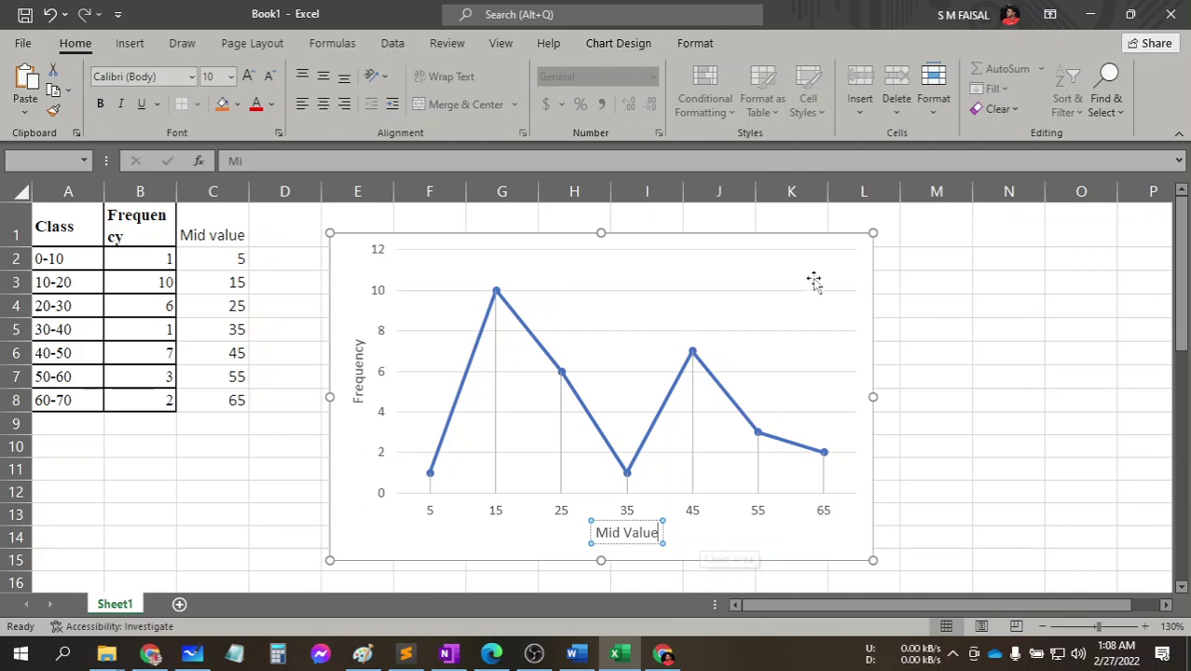
left_click(816, 279)
left_click(904, 249)
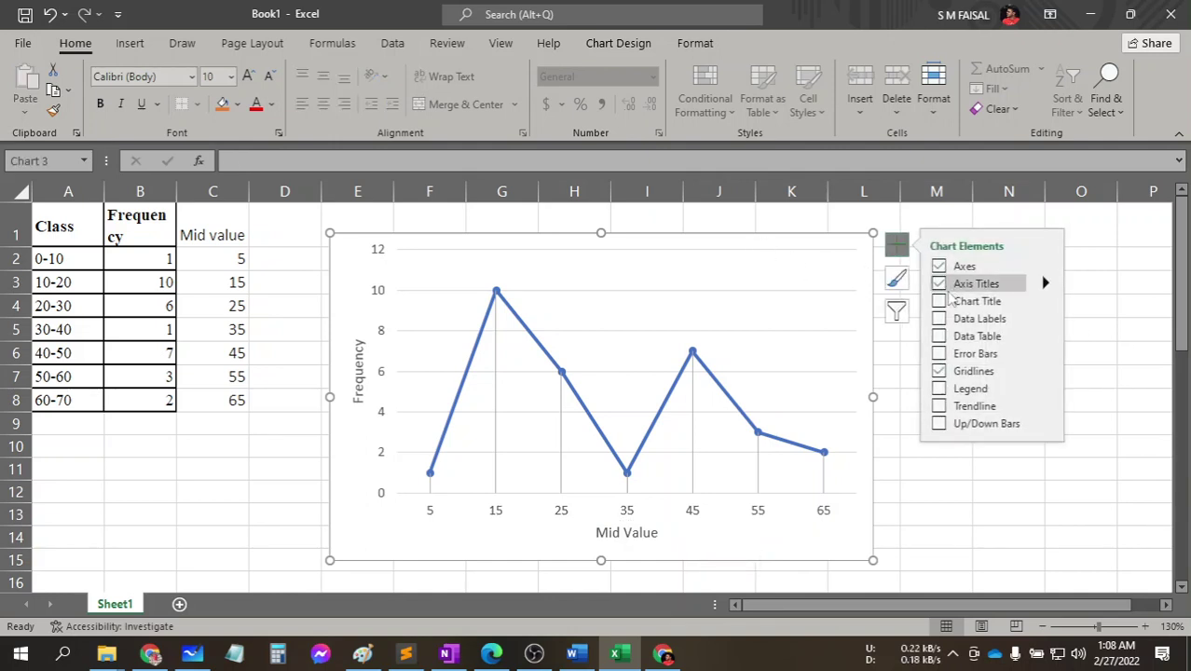
Add a chart title reading 'Frequency Curve' above the plot.
left_click(977, 301)
left_click(612, 266)
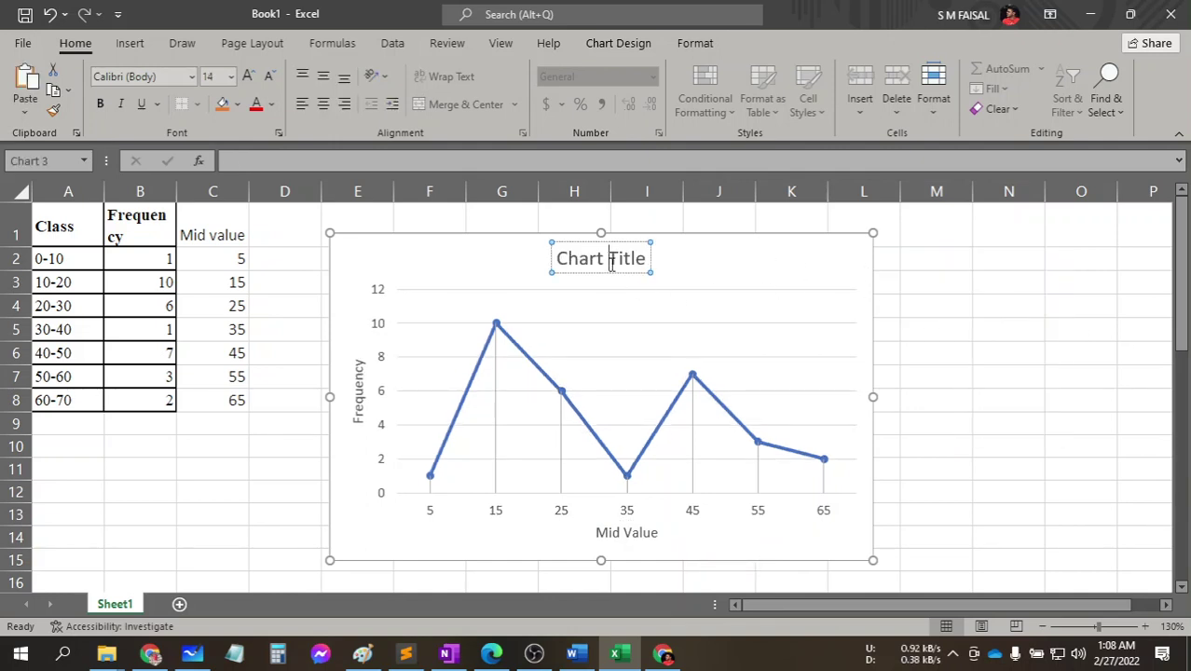
triple_click(613, 271)
type("Fre")
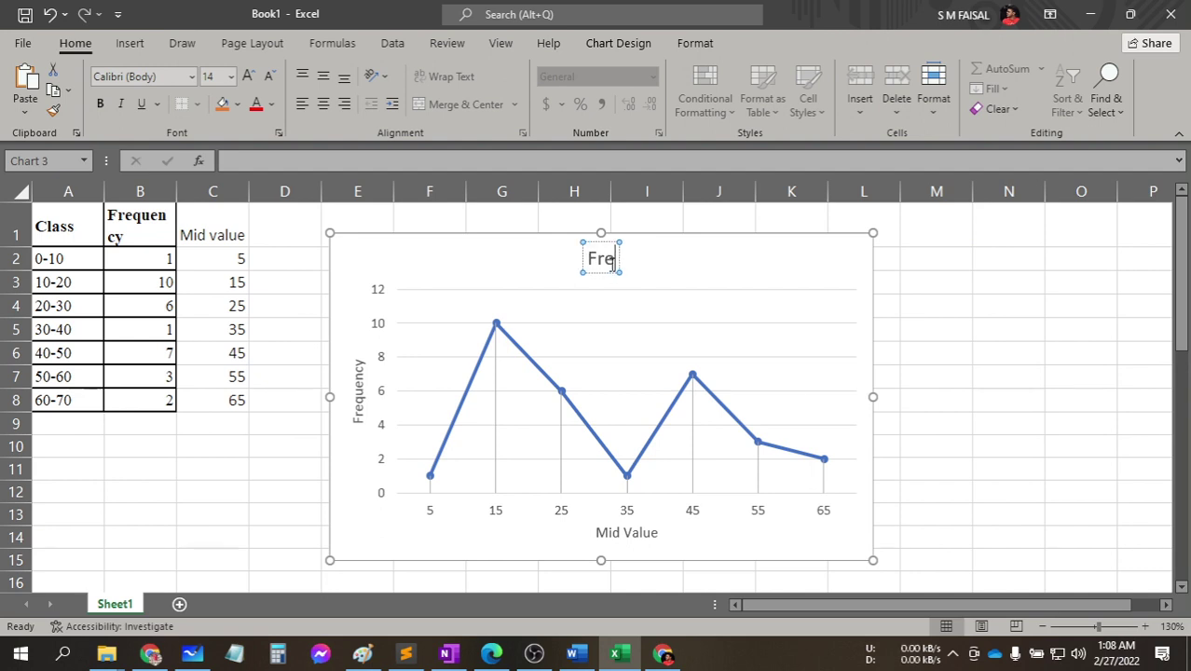
type("quency")
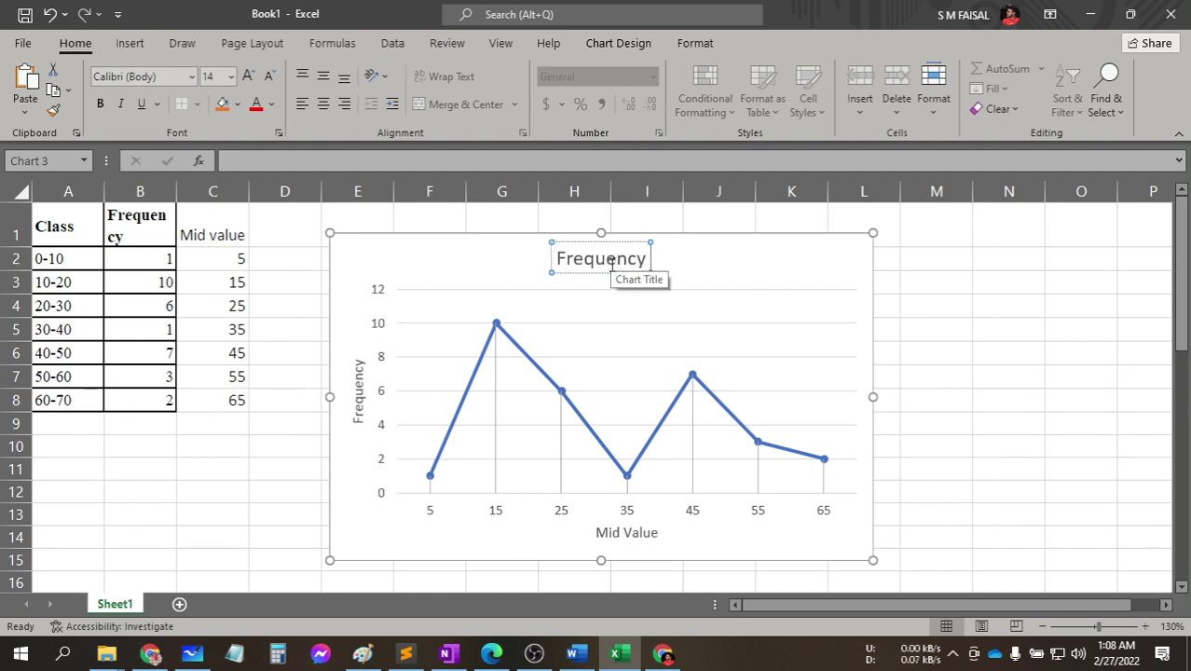
type(" Curve")
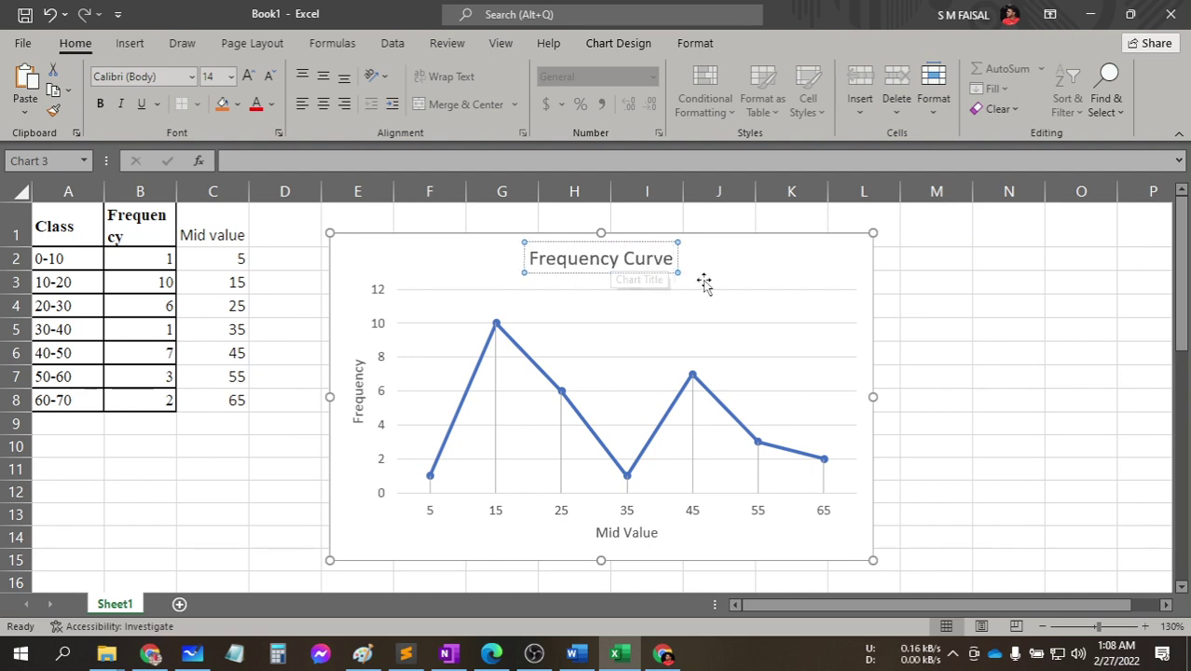
left_click(951, 302)
scroll(695, 331, "down", 2)
scroll(690, 354, "up", 2)
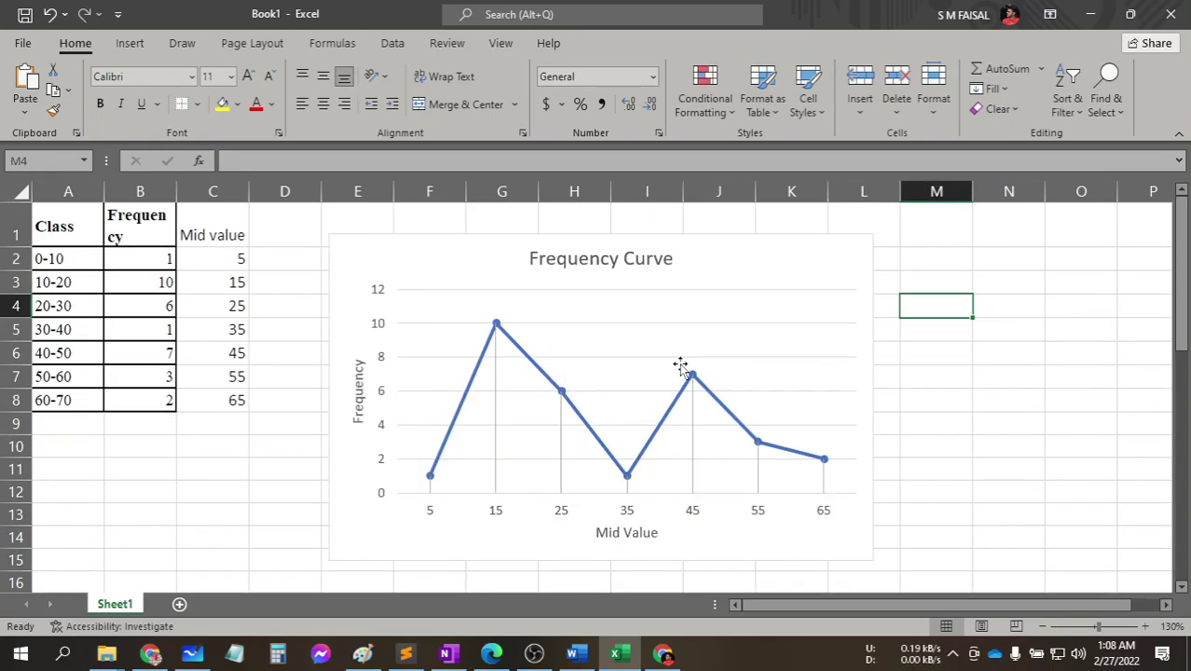
left_click(217, 235)
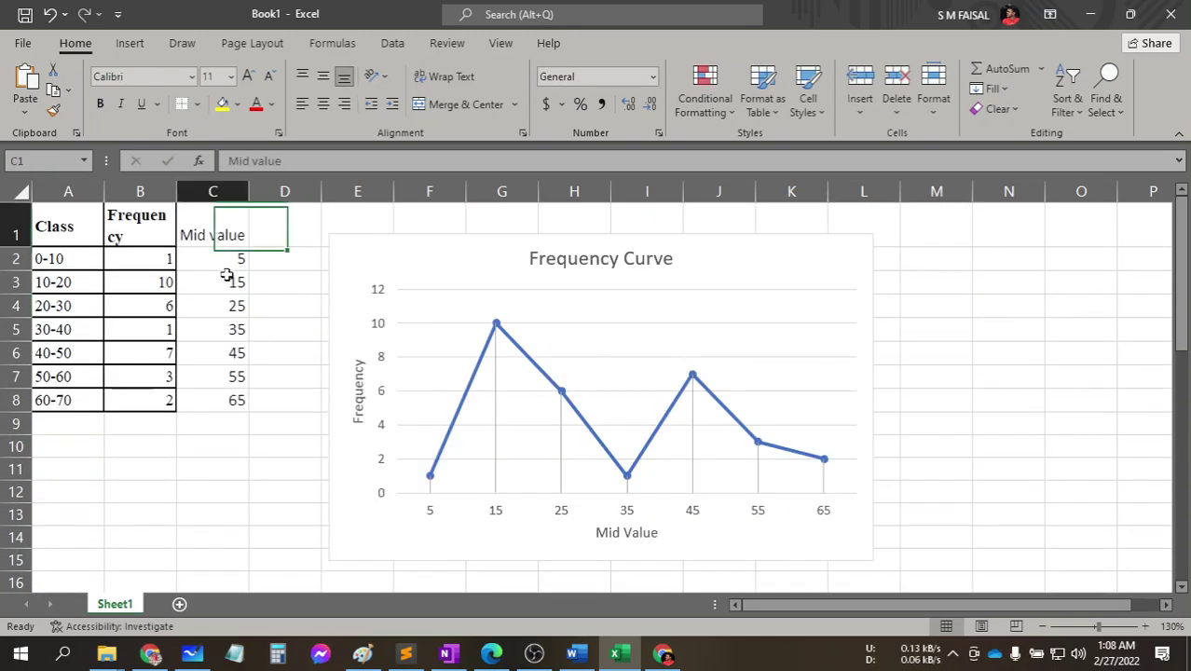
left_click_drag(227, 275, 237, 401)
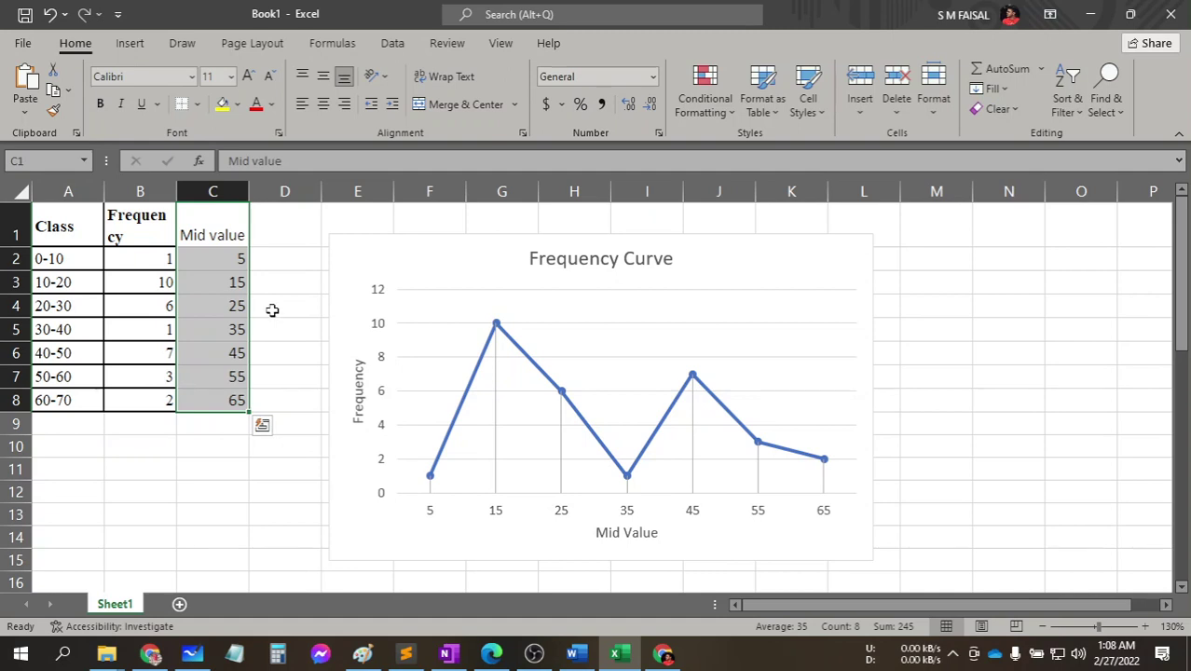
left_click(288, 373)
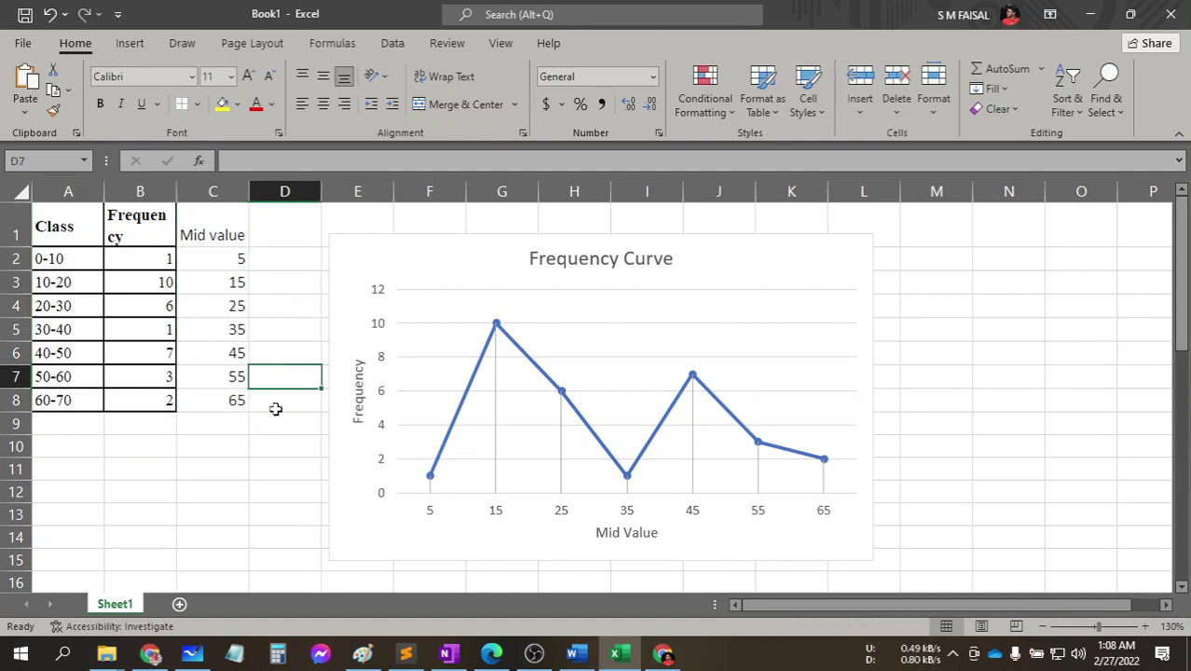